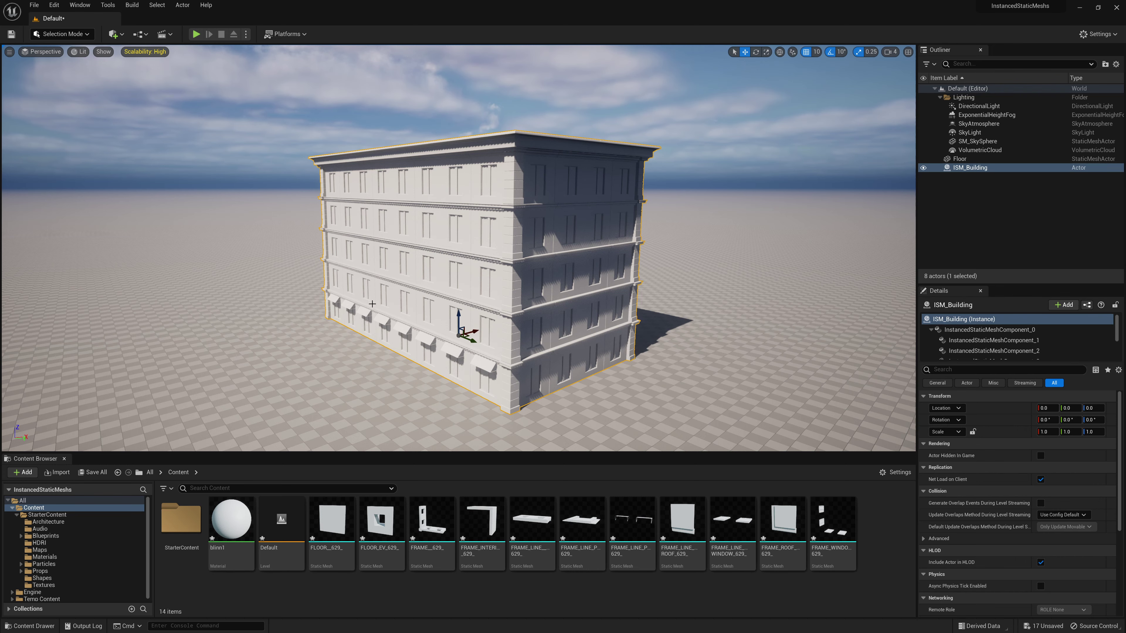
Orbit the viewport around the building
mouse_move(372, 304)
alt+mouse_down()
mouse_move(461, 306)
mouse_move(381, 305)
alt+mouse_up()
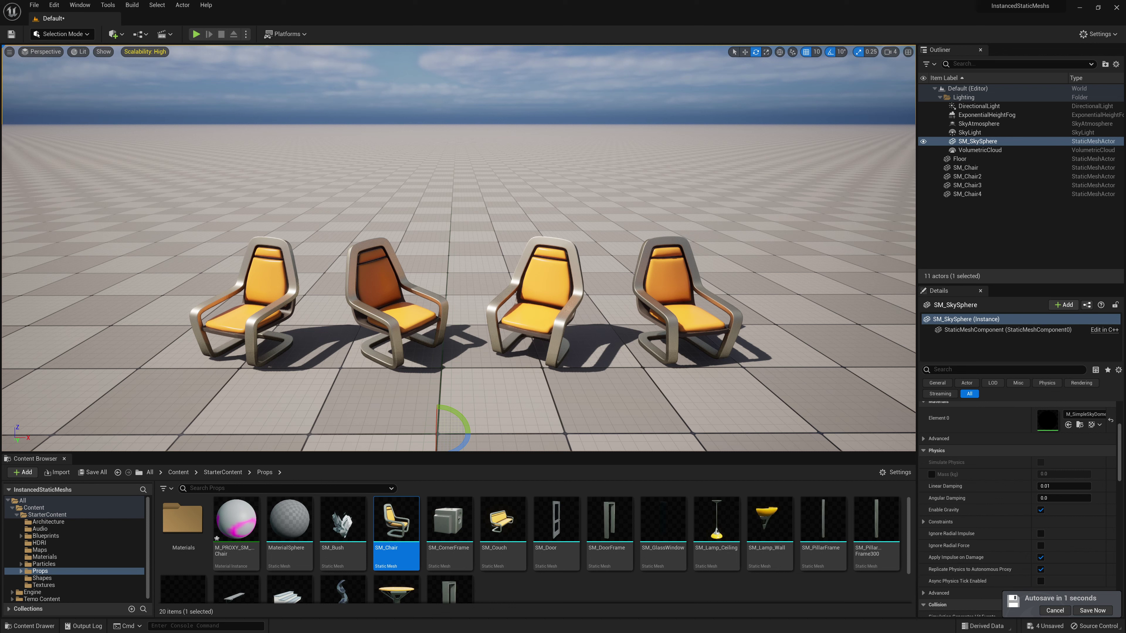
Select all four SM_Chair actors and bring up Actor > Merge Actors (4) with its Batch option
click(682, 289)
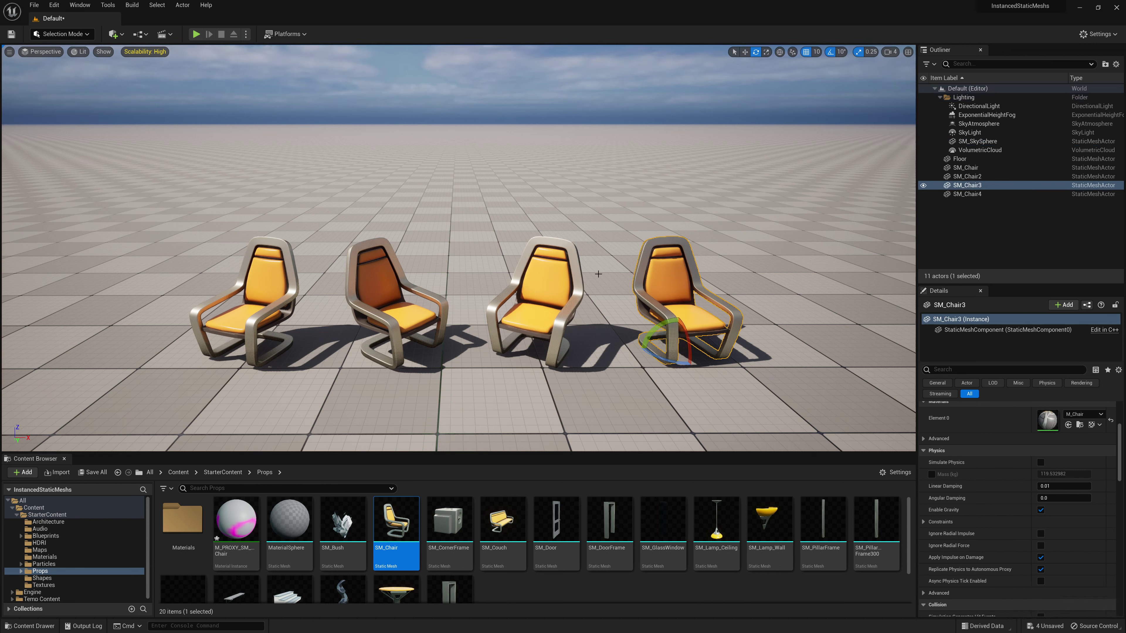
ctrl+click(550, 282)
ctrl+click(394, 288)
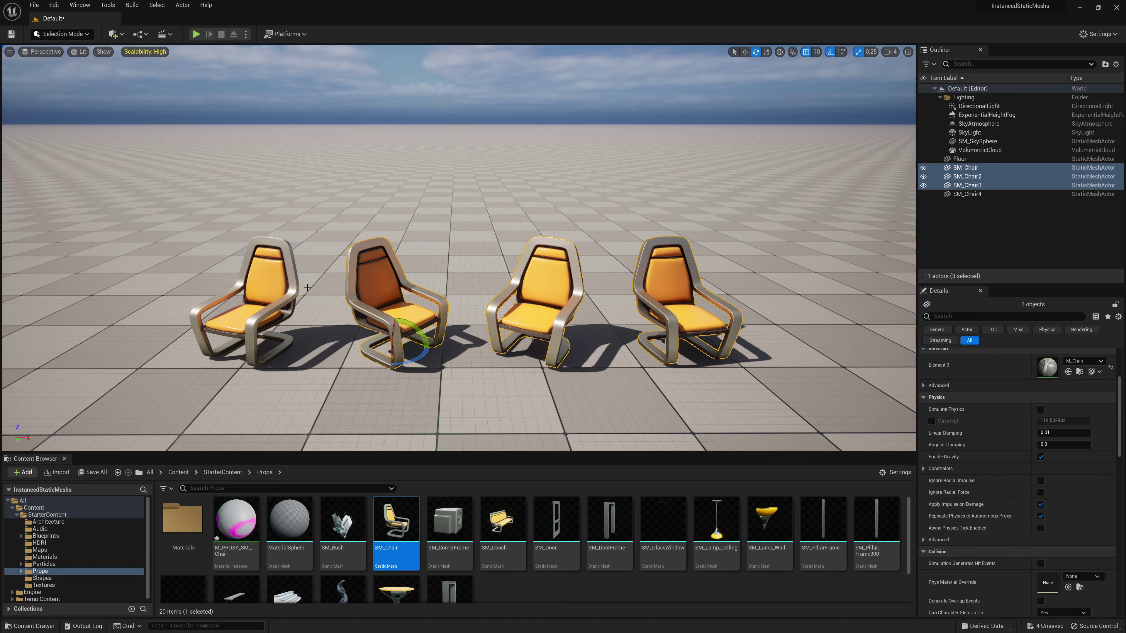
ctrl+click(284, 293)
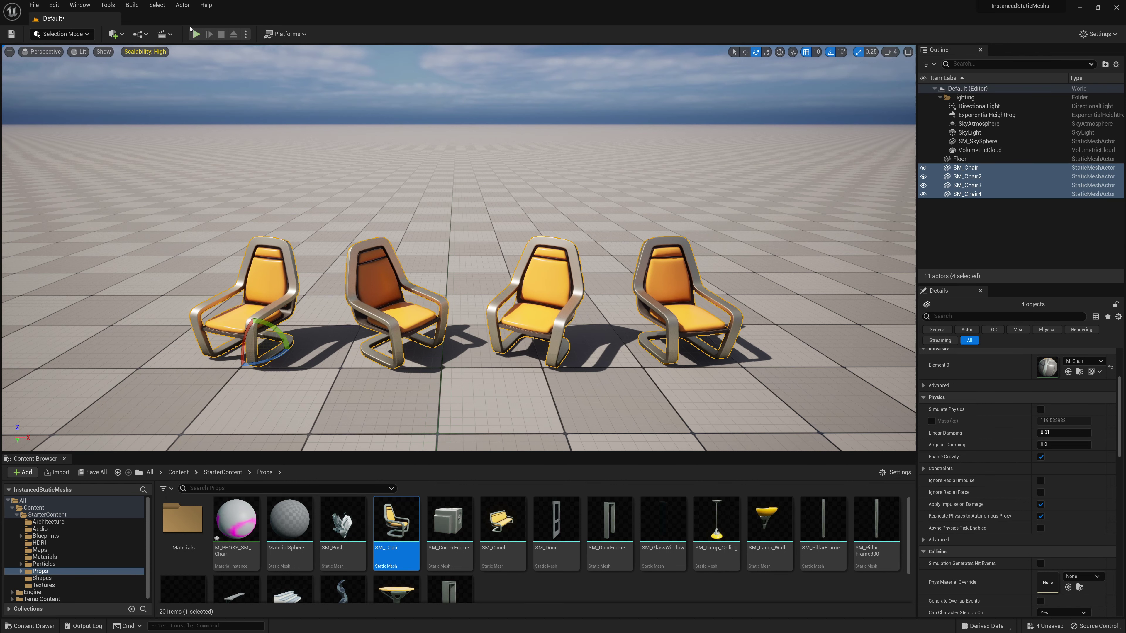
click(182, 5)
mouse_move(221, 219)
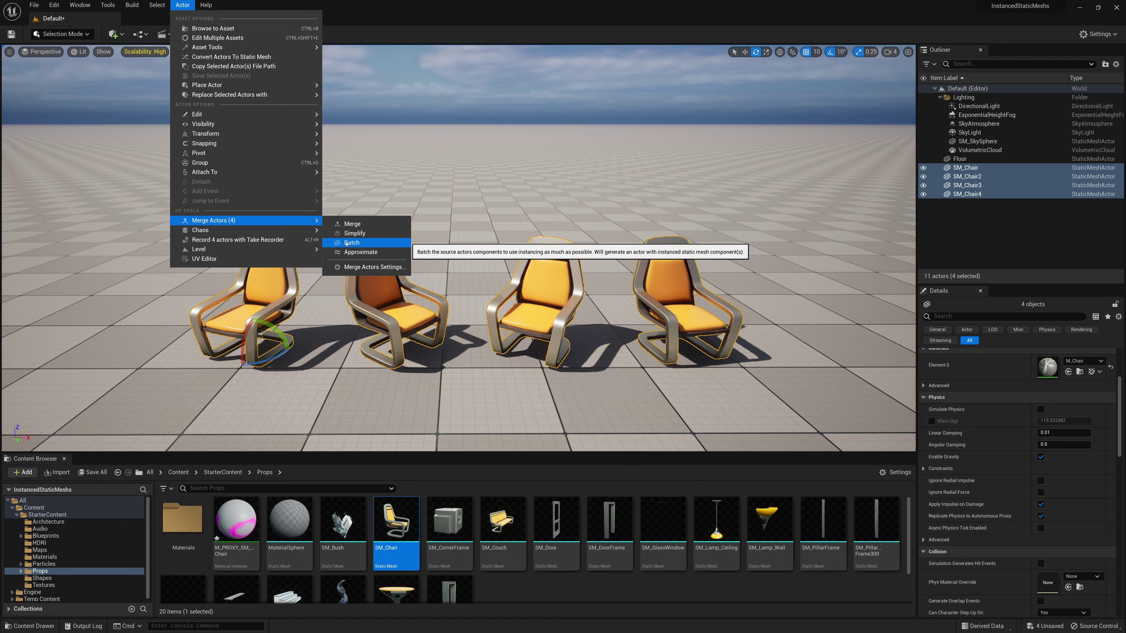
Batch the four chairs into Actor20, delete the originals, and inspect its InstancedStaticMeshComponent
click(366, 247)
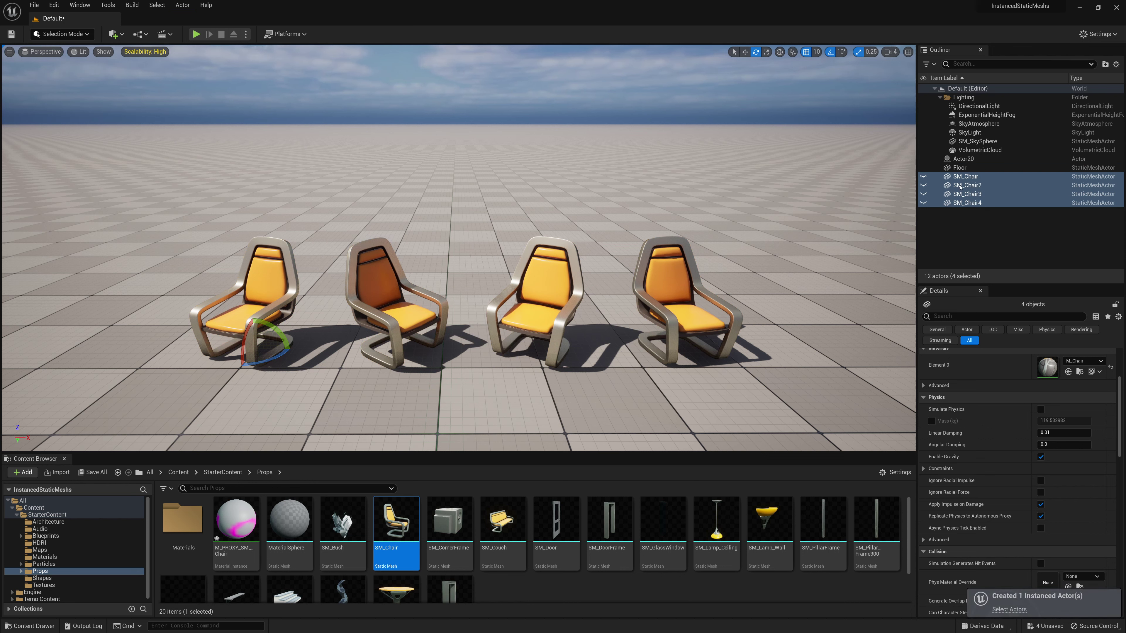
key(Delete)
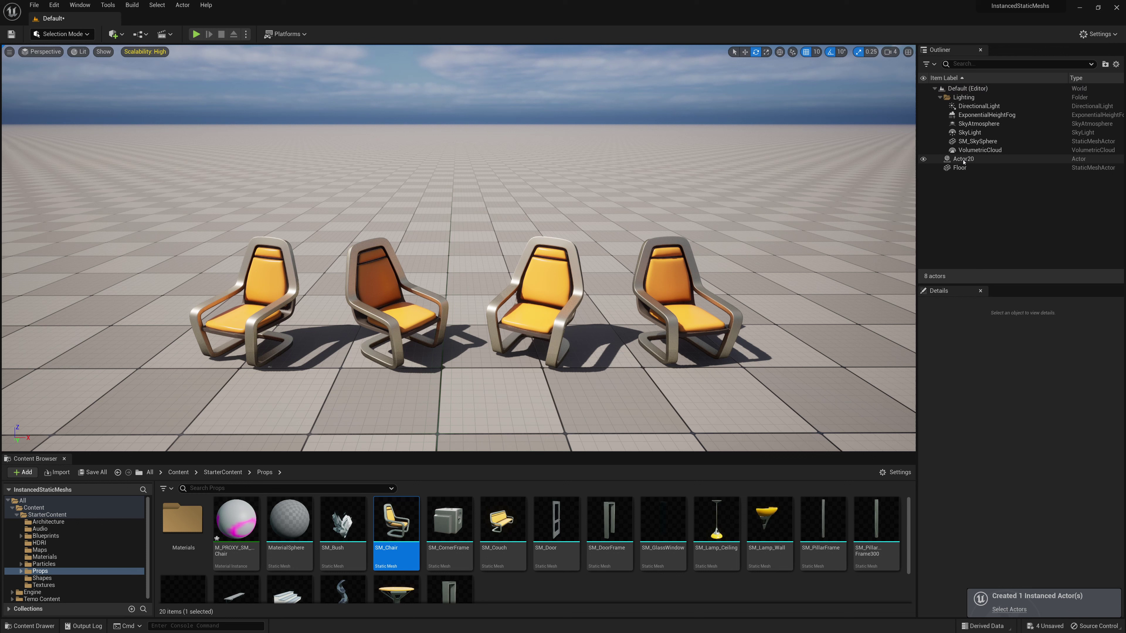
click(963, 159)
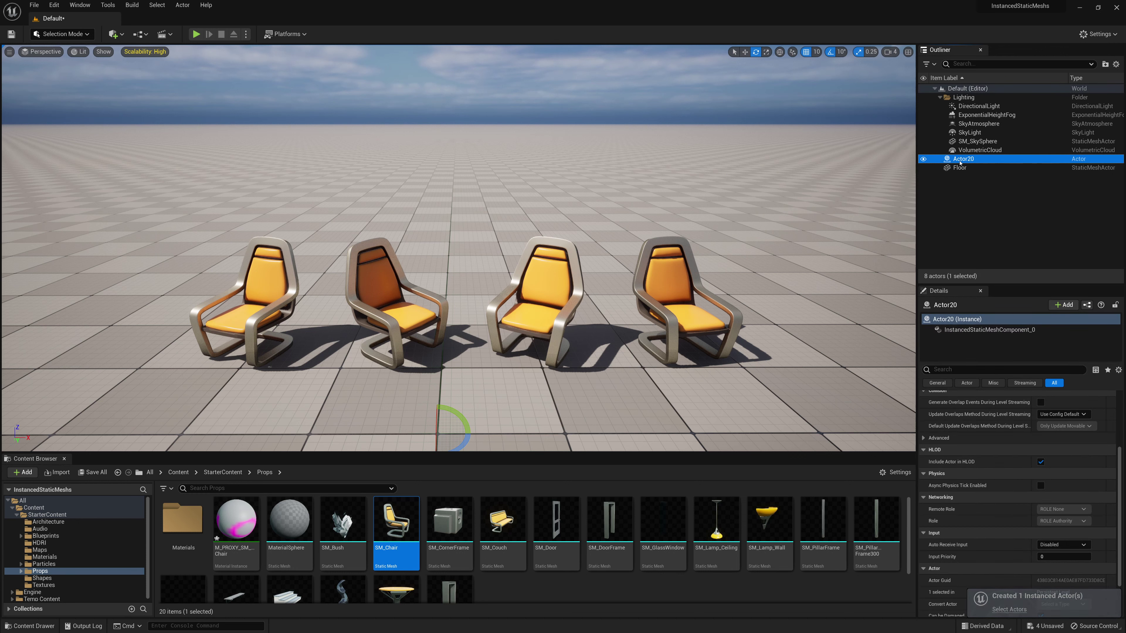
click(978, 330)
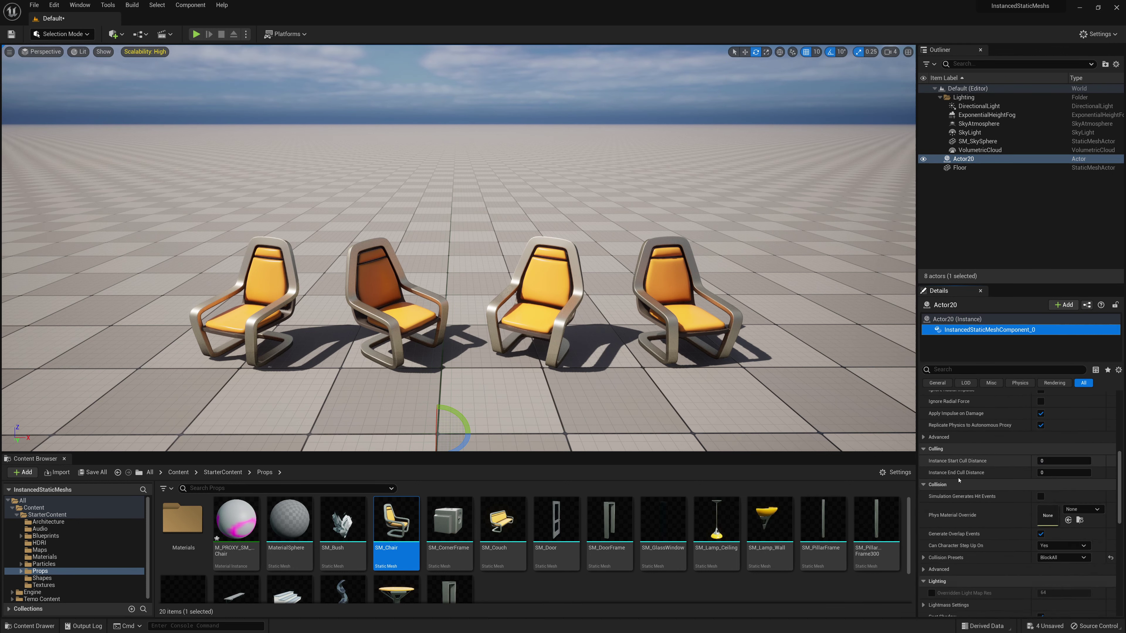
scroll(958, 480, down, 4)
click(933, 528)
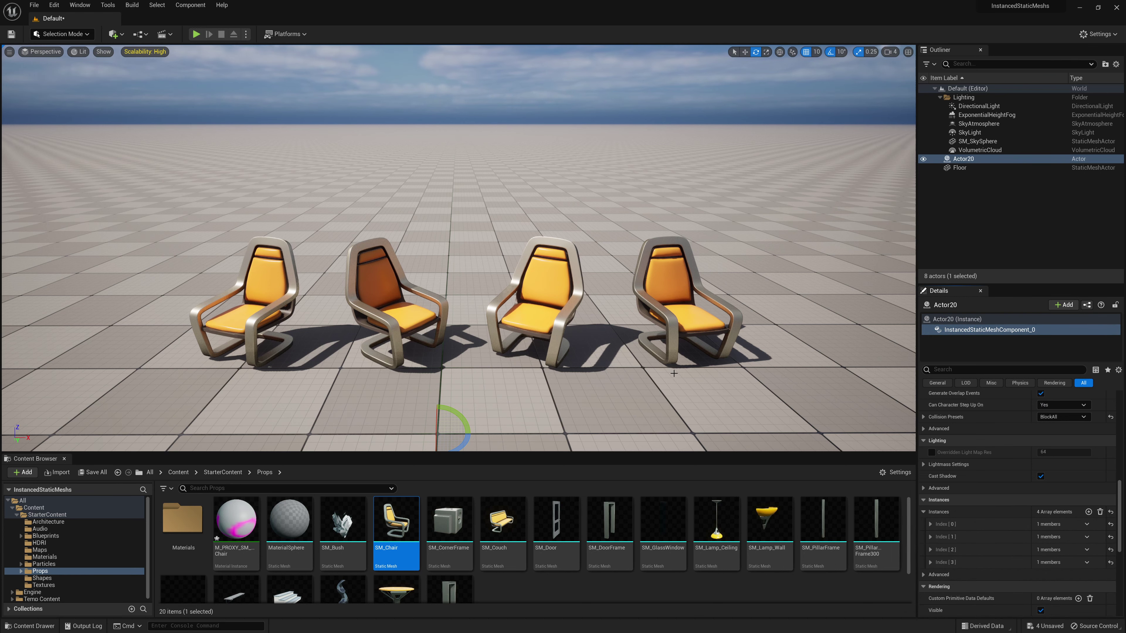
scroll(674, 373, down, 5)
Move the chair instances along X, undo the group move, and slide the third instance
key(w)
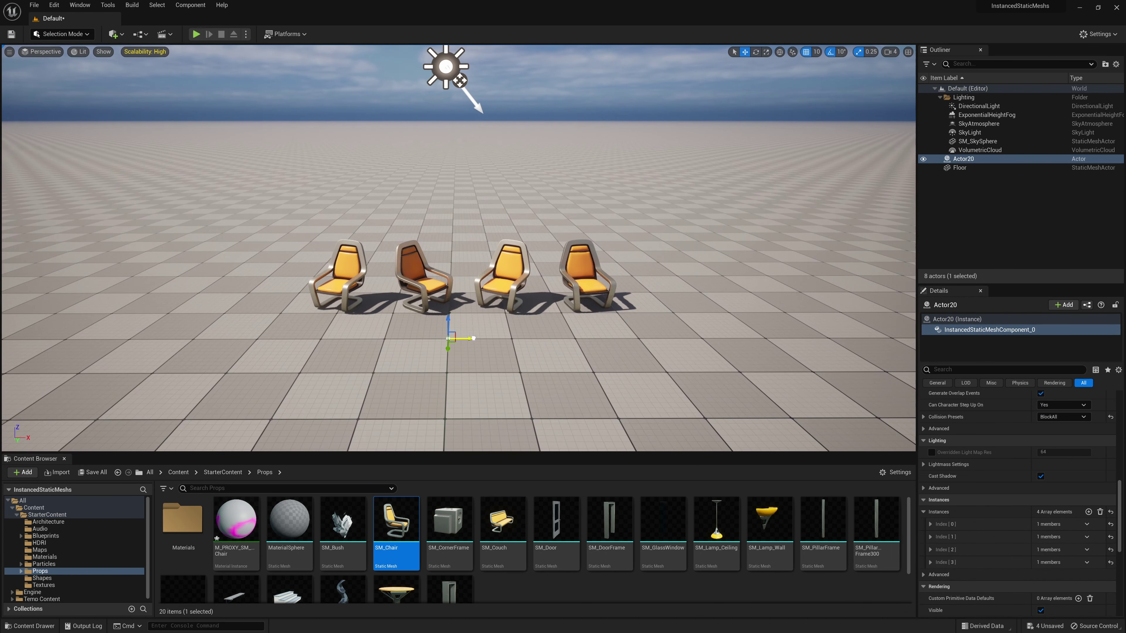
mouse_move(473, 338)
mouse_down()
mouse_move(559, 338)
mouse_move(428, 338)
mouse_move(486, 338)
mouse_up()
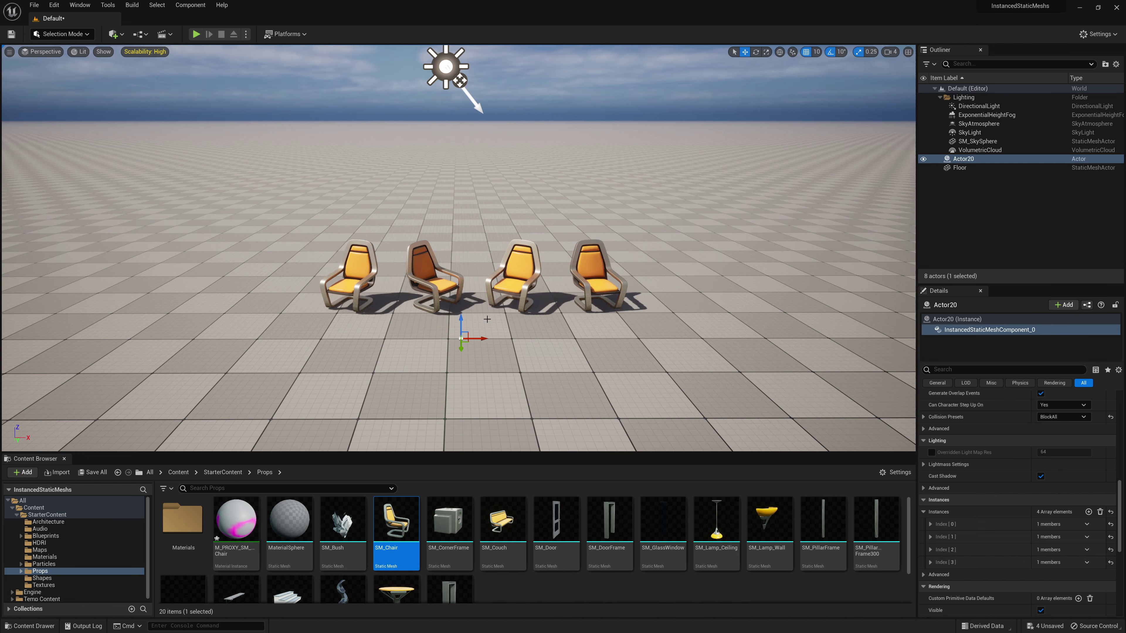
key(ctrl+z)
click(514, 289)
mouse_move(528, 304)
mouse_down()
mouse_move(549, 303)
mouse_move(516, 304)
mouse_up()
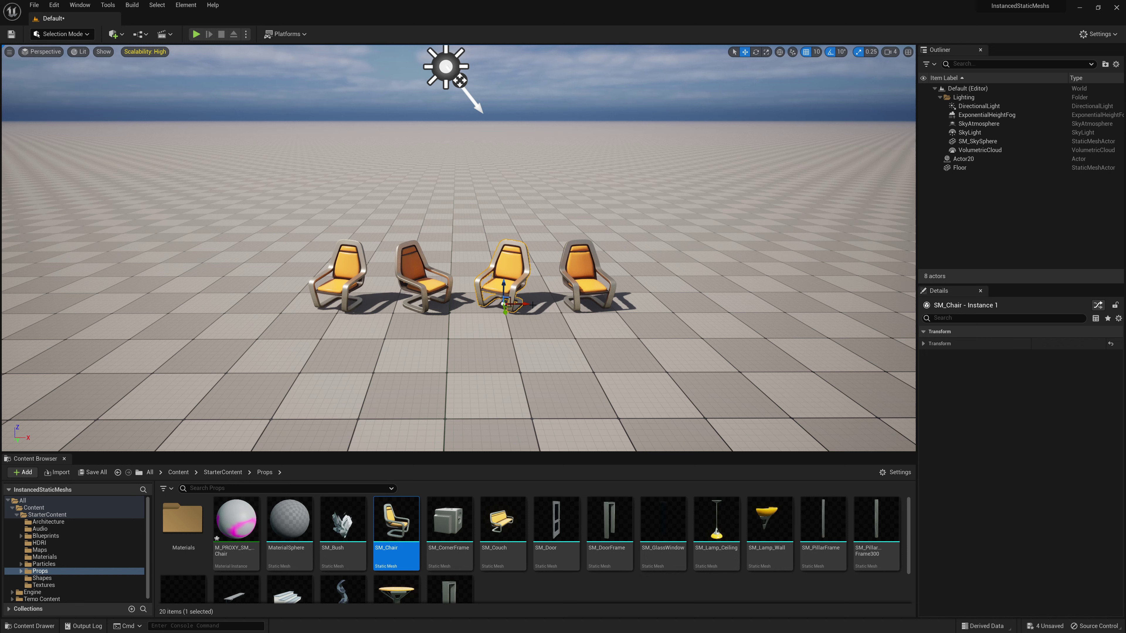
Add SM_Chair and SM_Chair2 in front of the instanced chair row
click(569, 285)
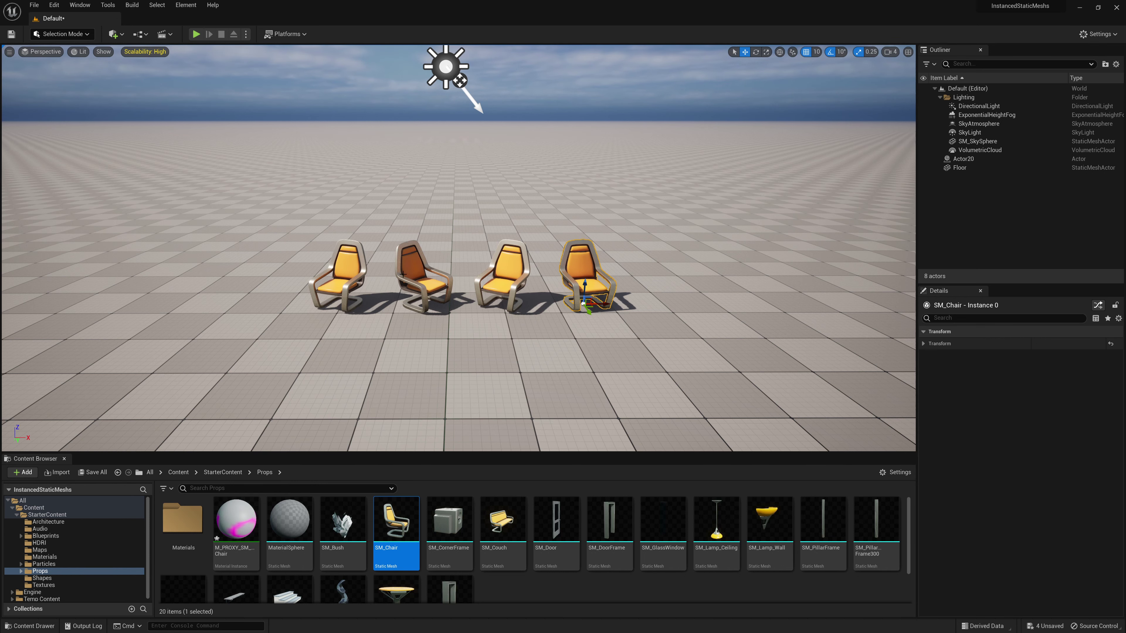
drag(395, 524, 398, 366)
drag(396, 523, 466, 346)
Select both front chairs and dismiss the Merge Actors options without merging
ctrl+click(394, 341)
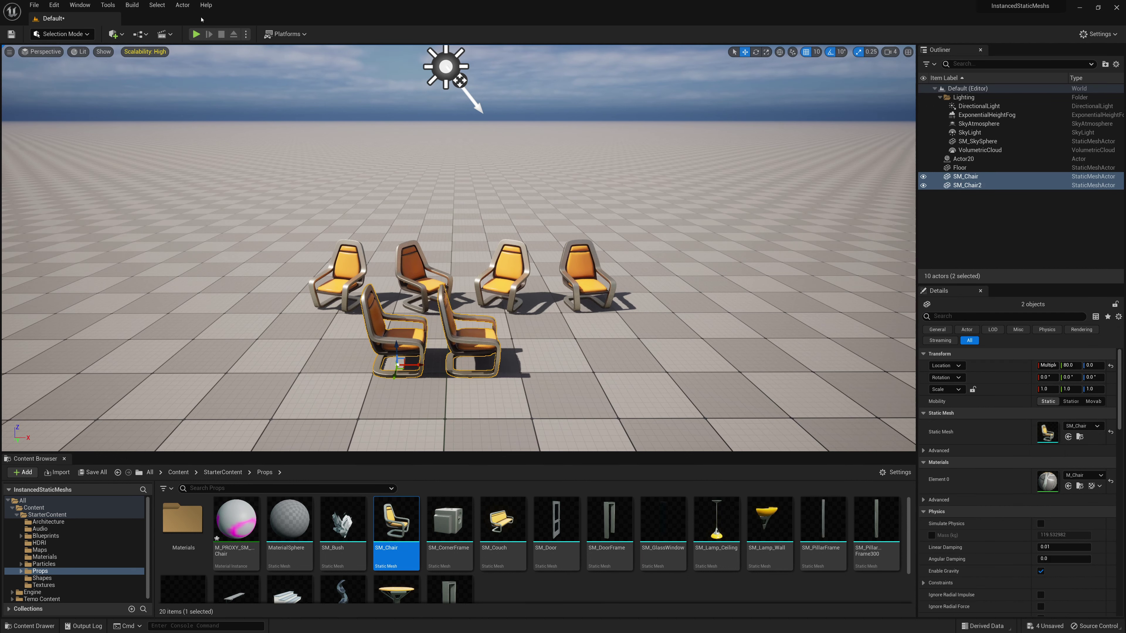
click(182, 5)
mouse_move(242, 221)
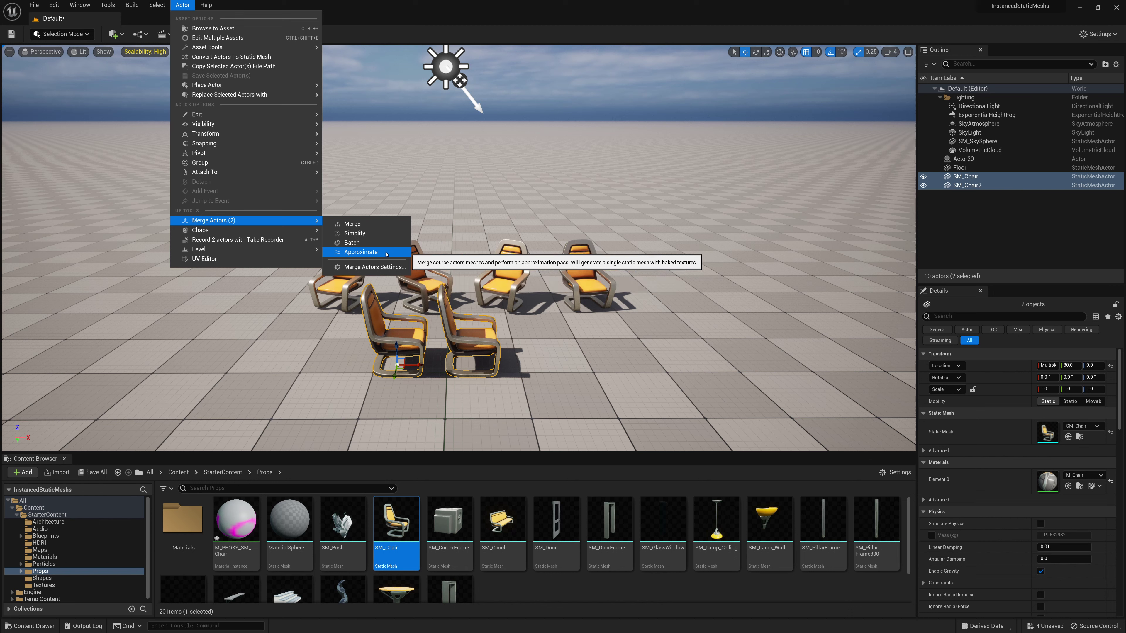
click(477, 332)
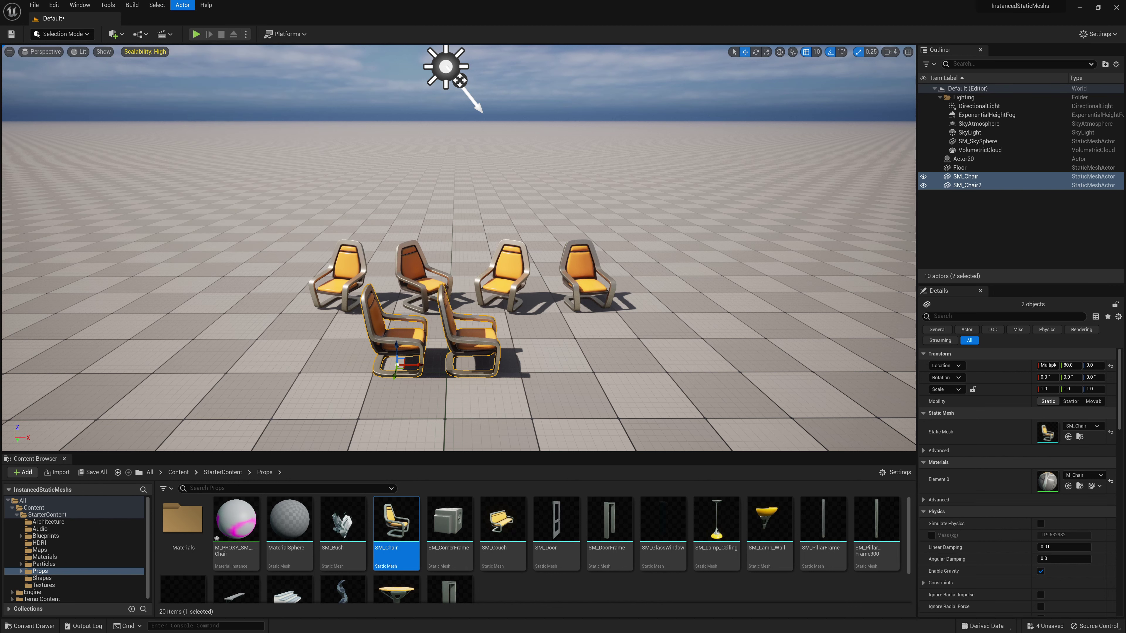
Delete the two front chairs, SM_Chair and SM_Chair2
click(476, 333)
key(Delete)
click(396, 332)
key(Delete)
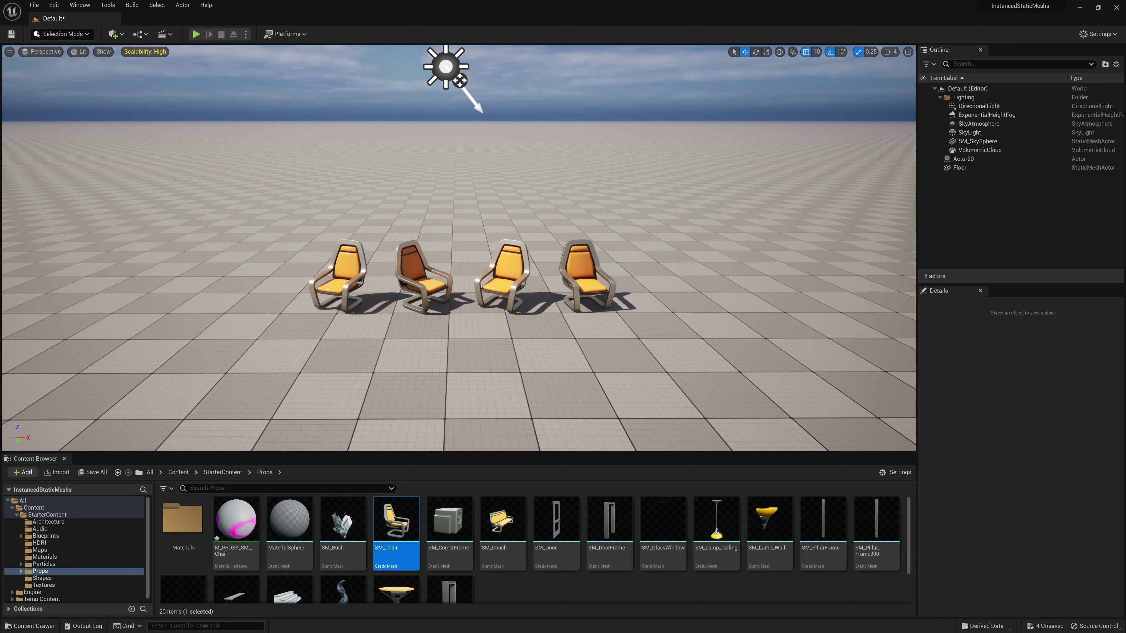
Delete the three remaining chair instances, then remove the empty Actor20
click(423, 279)
key(Delete)
click(505, 275)
key(Delete)
click(570, 275)
key(Delete)
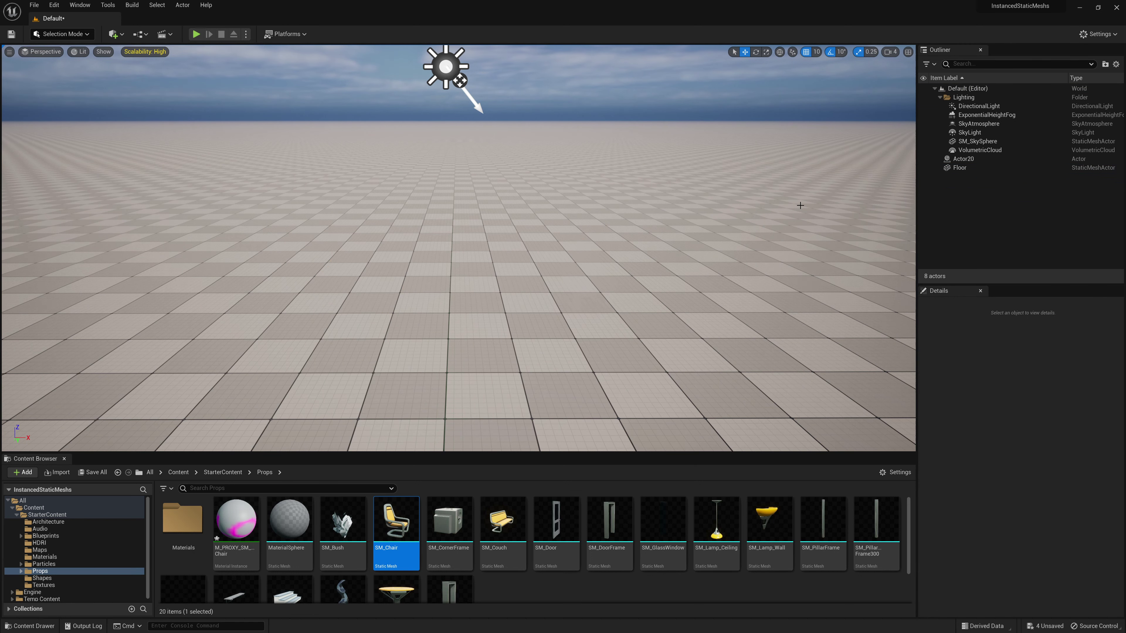
click(961, 159)
key(Delete)
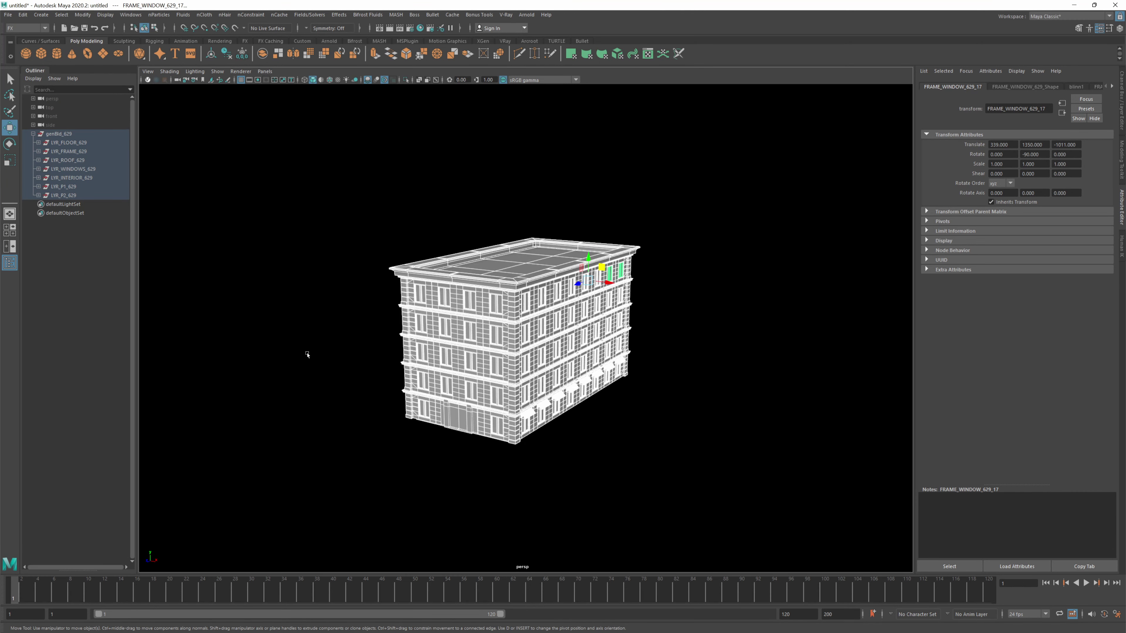
Select a top-floor window frame and raise its vertices slightly with the Move manipulator
mouse_move(308, 354)
alt+mouse_down()
mouse_move(399, 346)
mouse_move(307, 354)
alt+mouse_up()
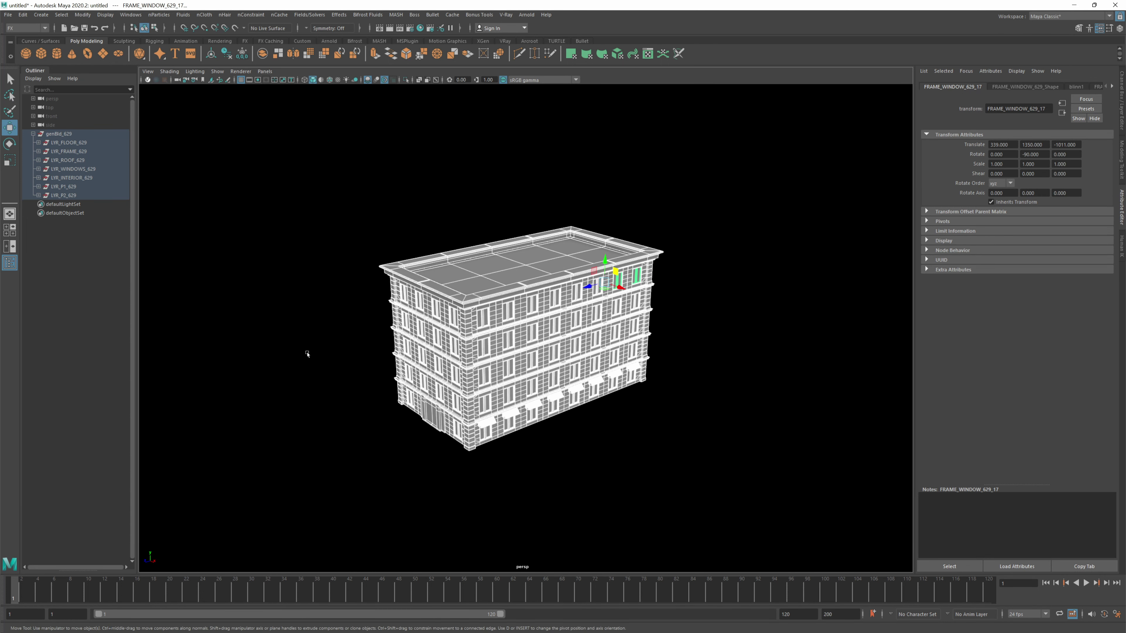
click(265, 333)
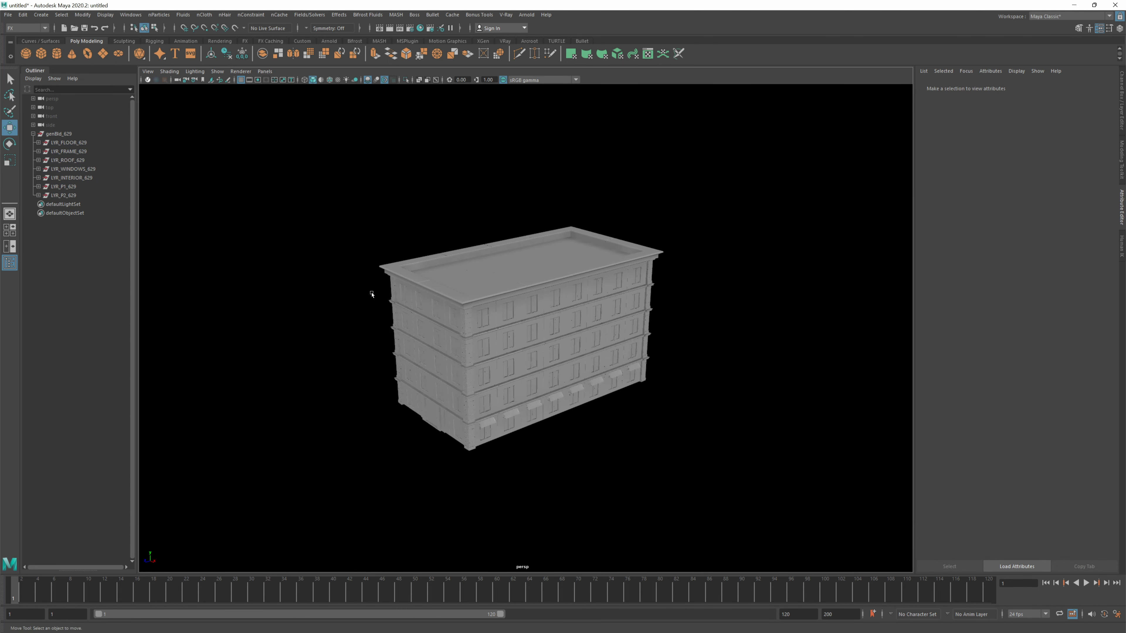
mouse_move(369, 279)
alt+mouse_down()
mouse_move(384, 245)
mouse_move(460, 234)
mouse_move(417, 279)
mouse_move(370, 265)
alt+mouse_up()
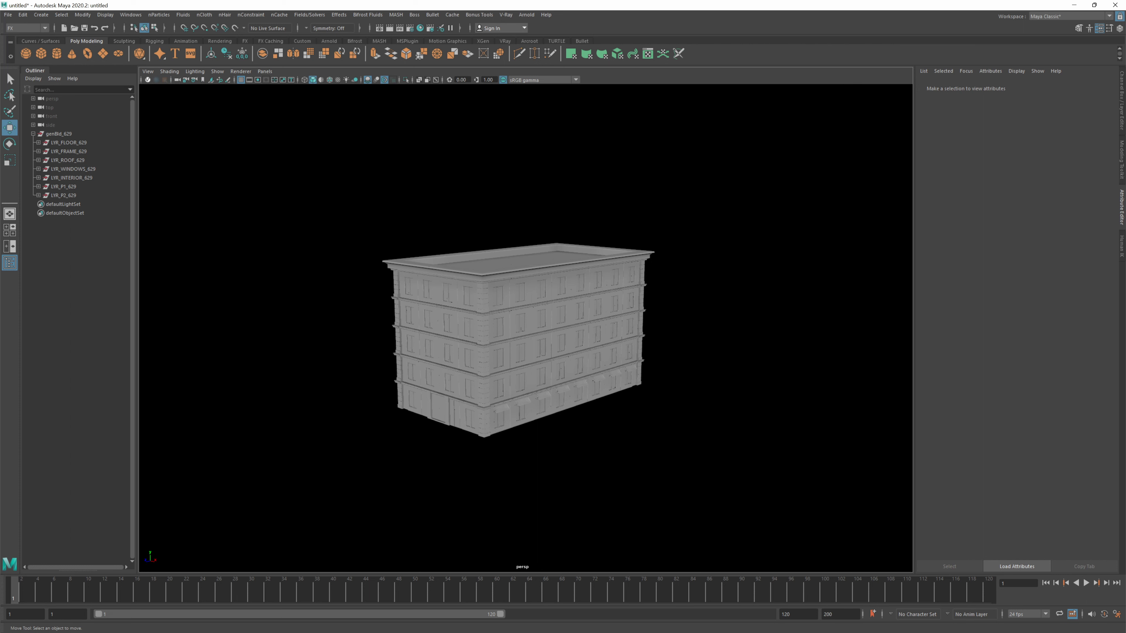
click(481, 290)
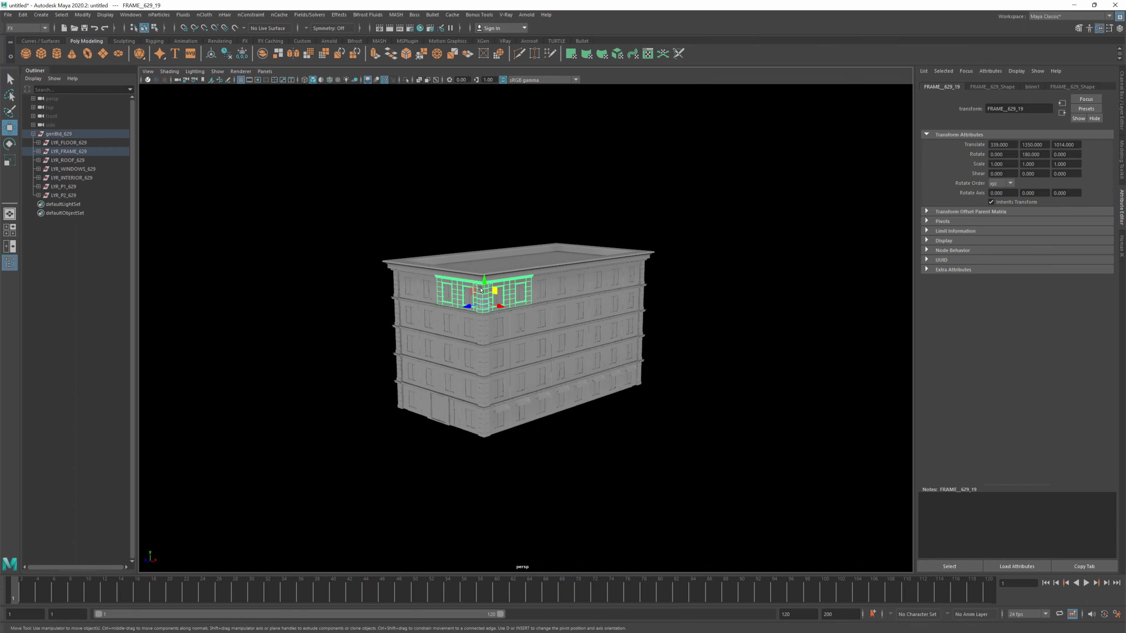
right_drag(481, 290, 490, 274)
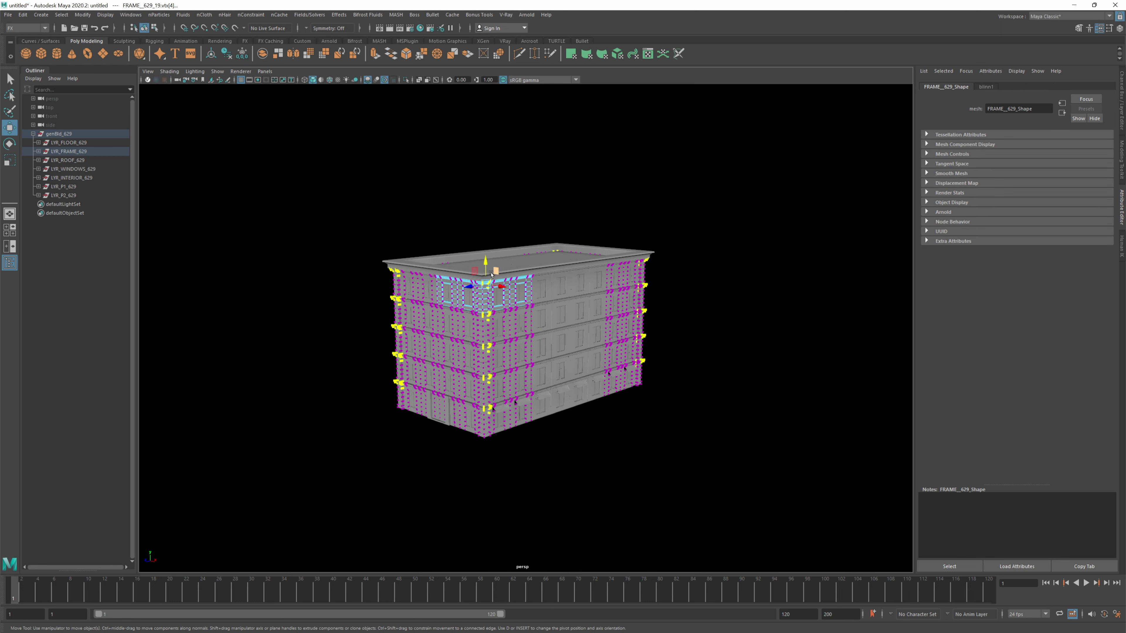
drag(491, 274, 546, 277)
click(536, 275)
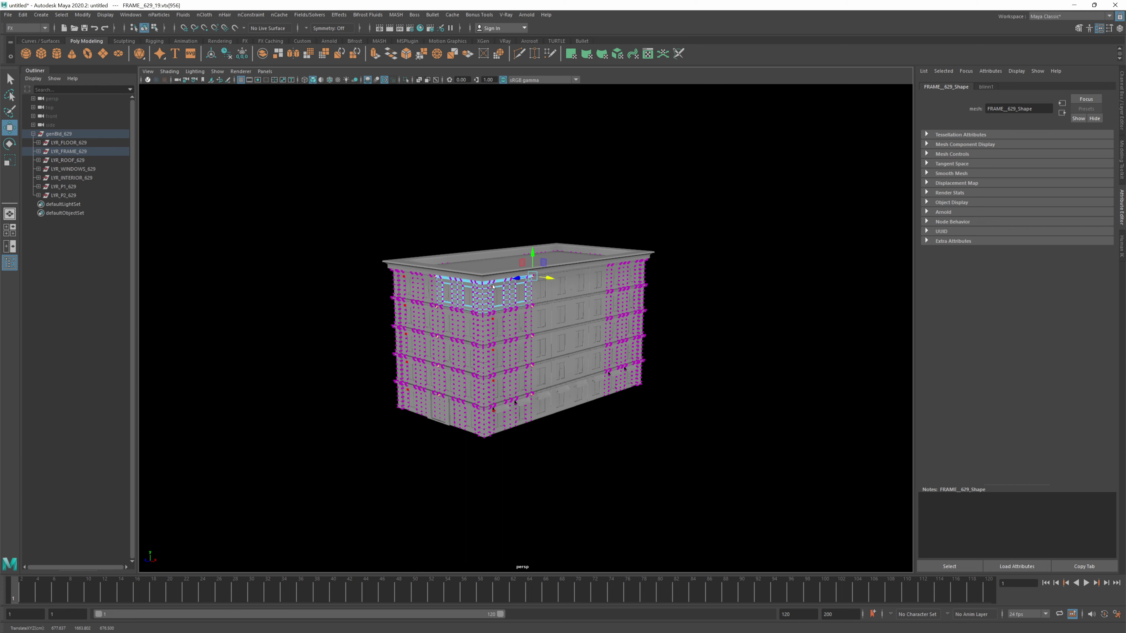
Return to Object Mode, orbit to a front-on view, and clear the selection
right_drag(493, 286, 531, 266)
alt+drag(516, 221, 584, 206)
click(624, 208)
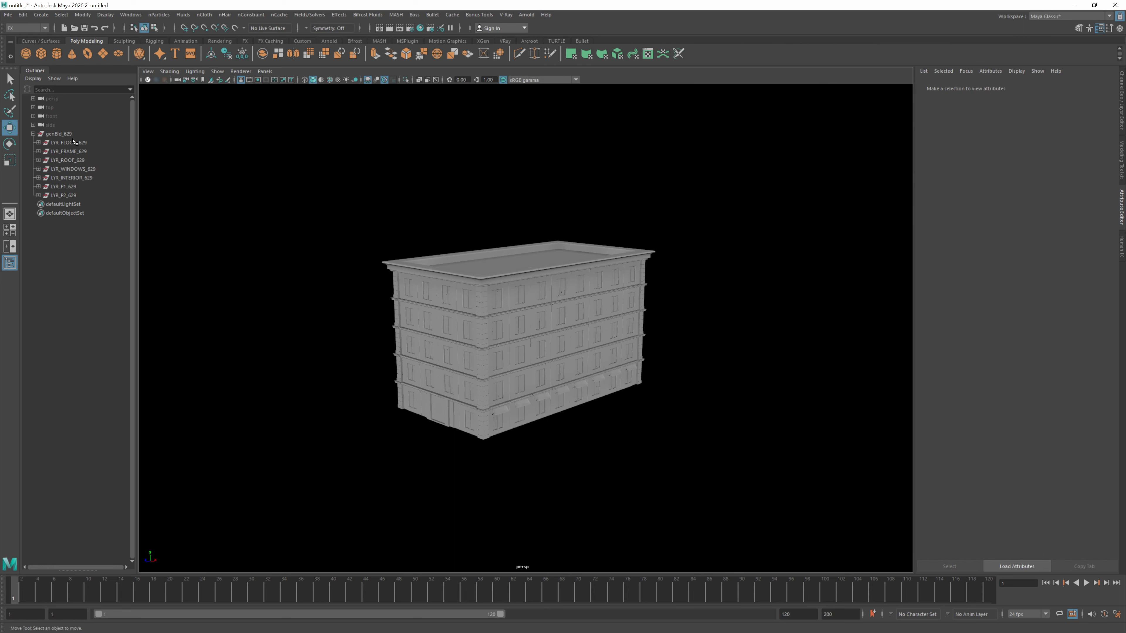
Export genBld_629 through LYR_P2_629 as instancedBuilding.fbx, replacing the old file, then return to Unreal
drag(66, 134, 66, 196)
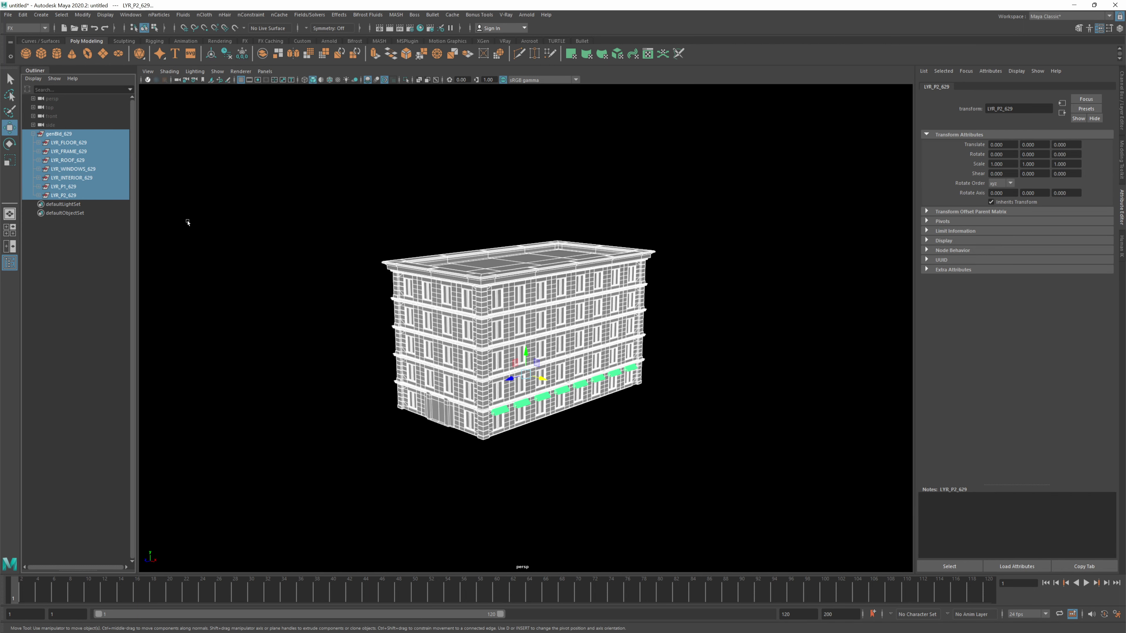
click(9, 18)
click(44, 130)
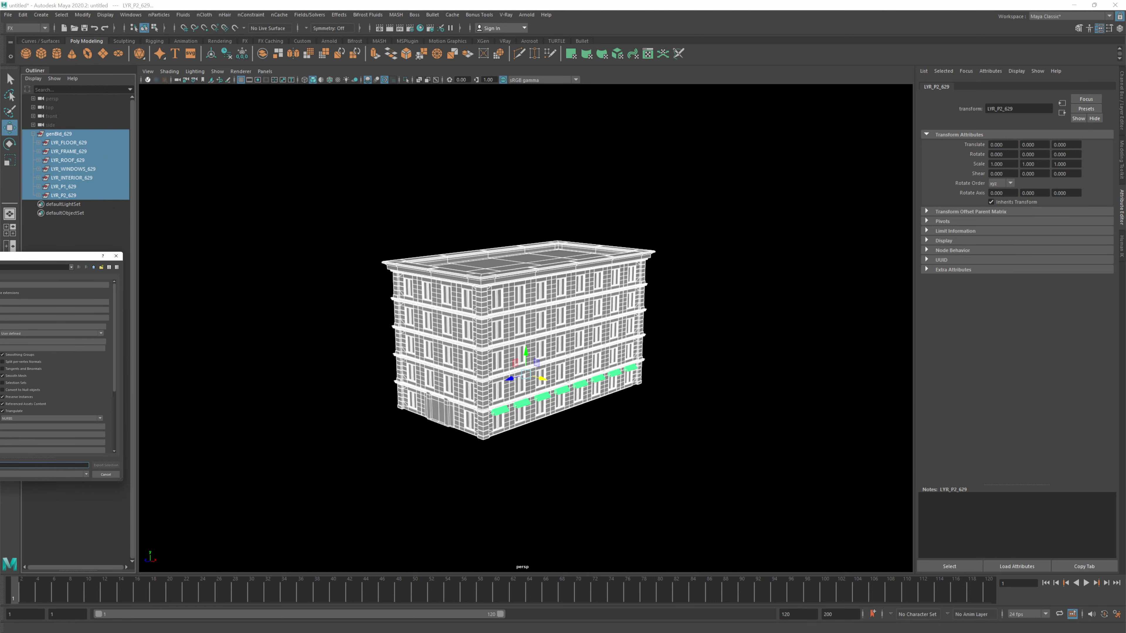
drag(0, 256, 347, 162)
click(375, 195)
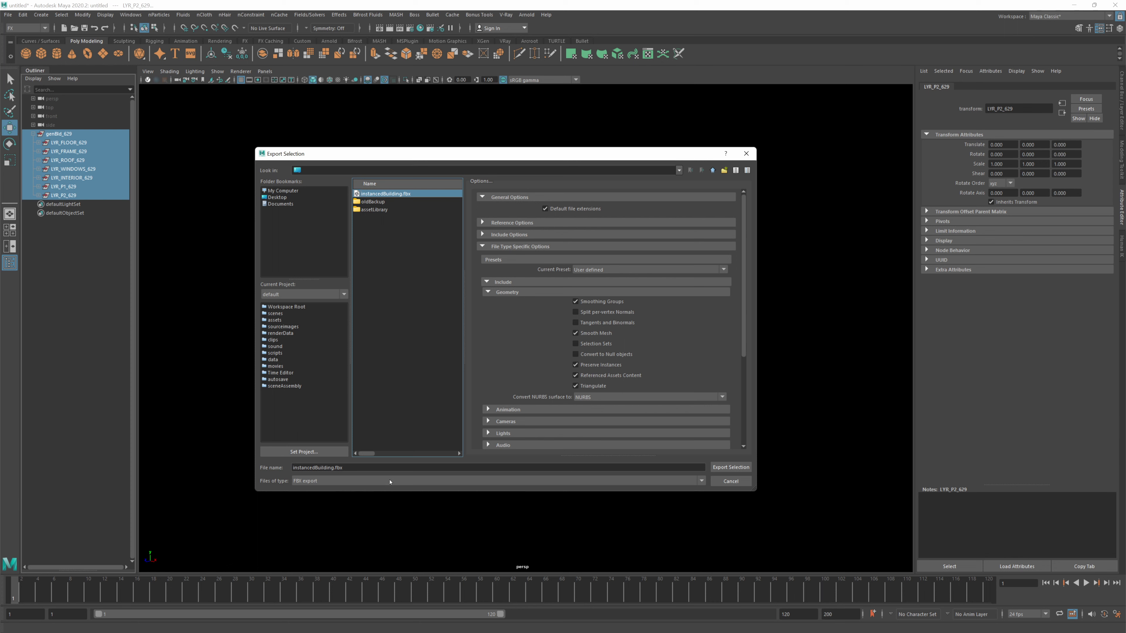
click(730, 467)
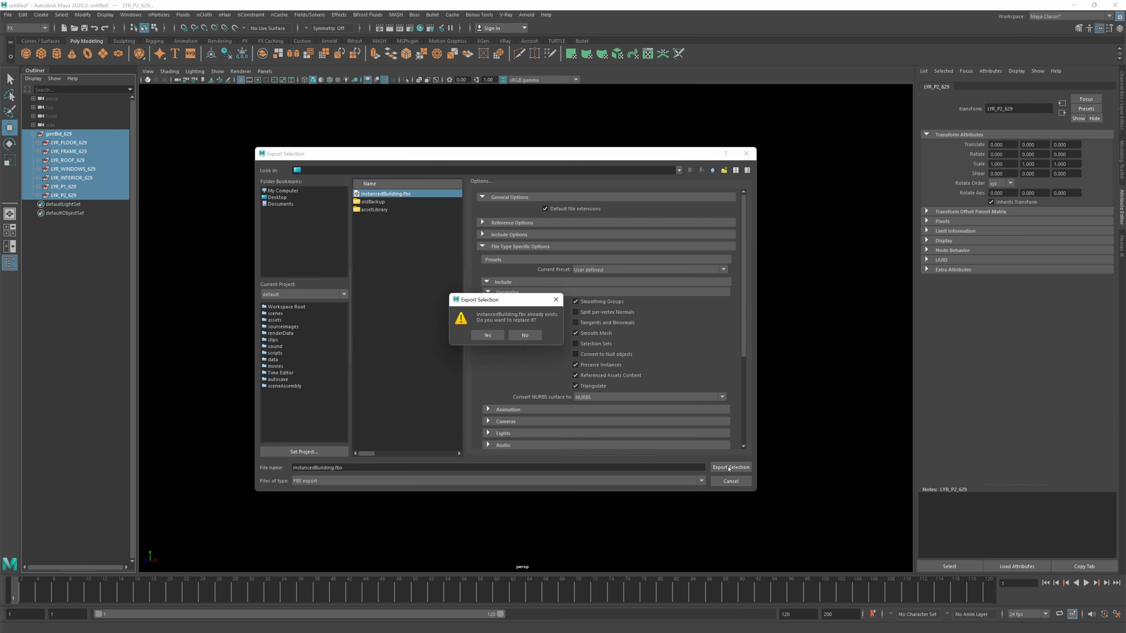
click(488, 335)
key(w)
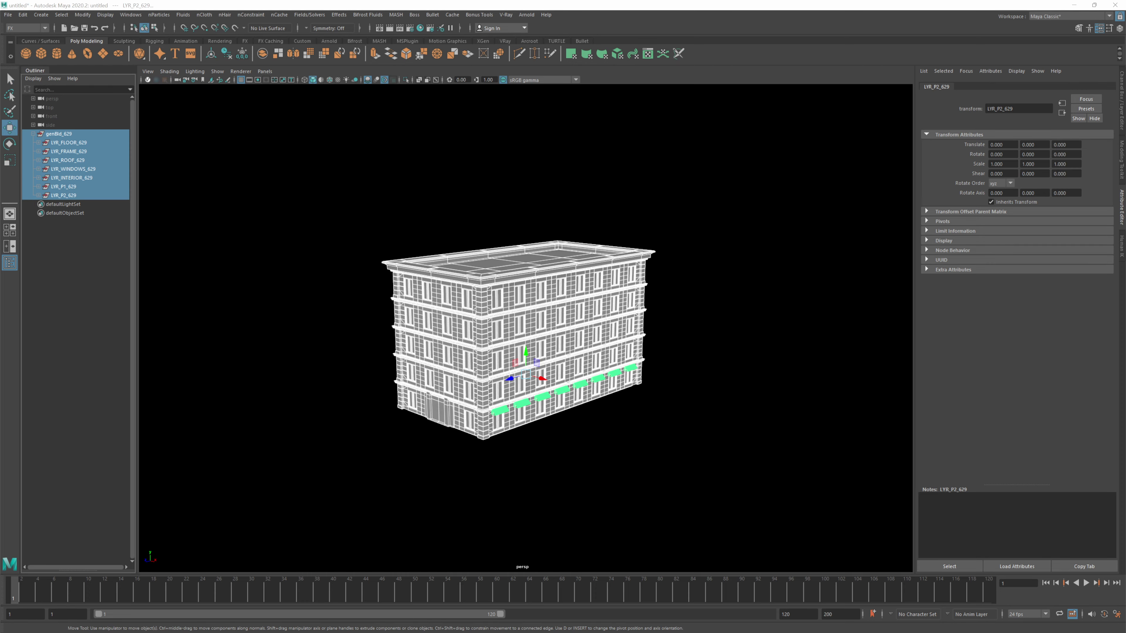
click(1073, 5)
Start a File > Import Into Level of the instancedBuilding file
click(118, 508)
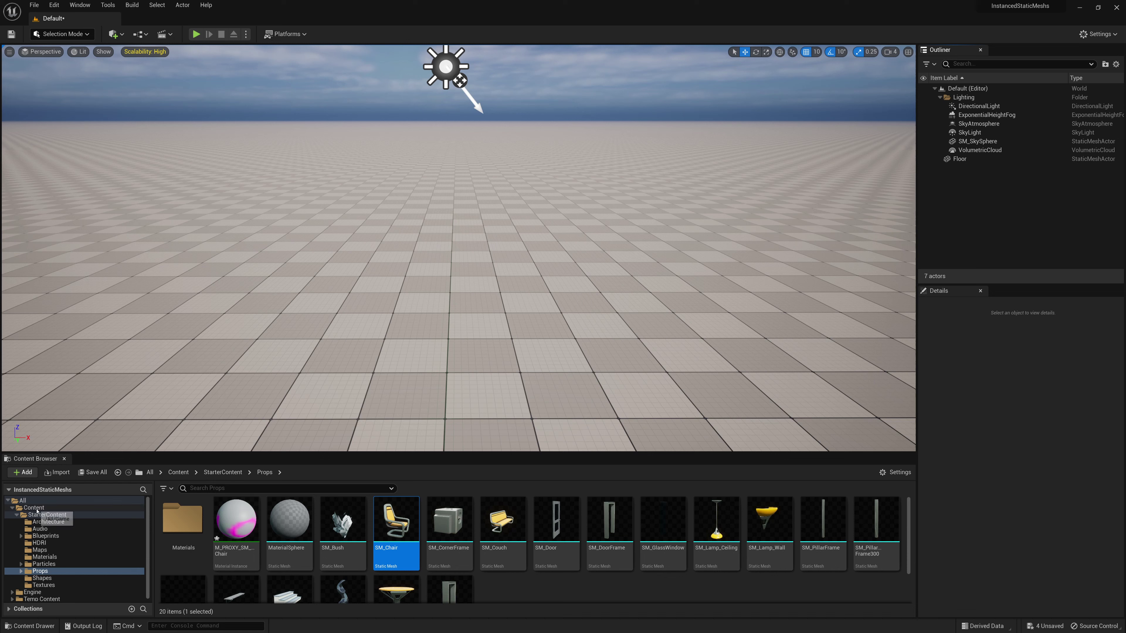
click(17, 515)
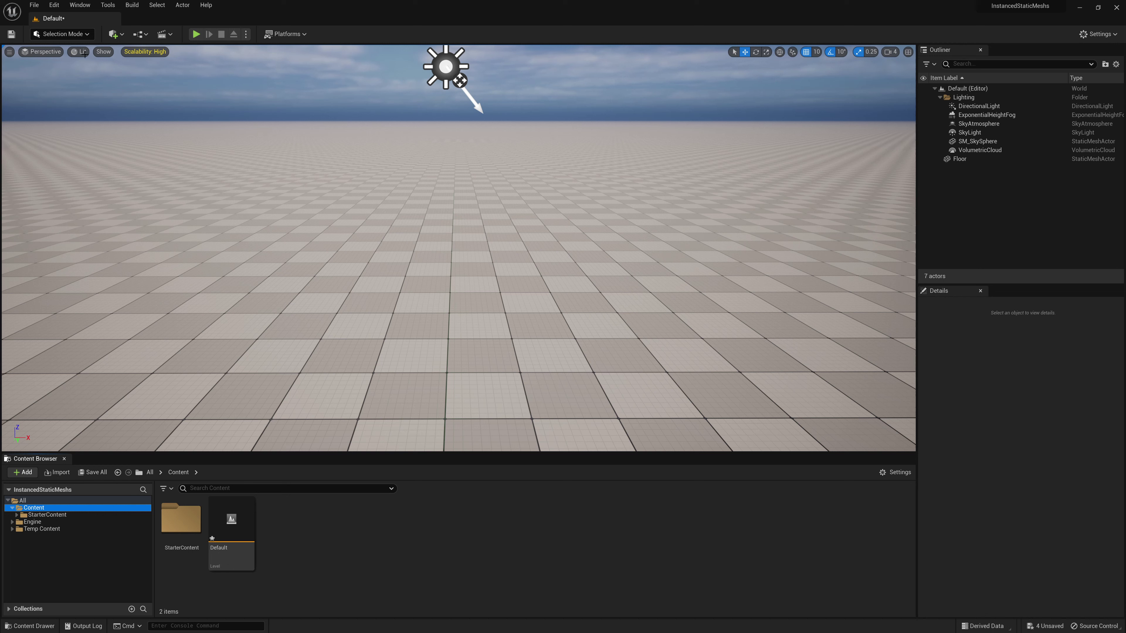
click(33, 5)
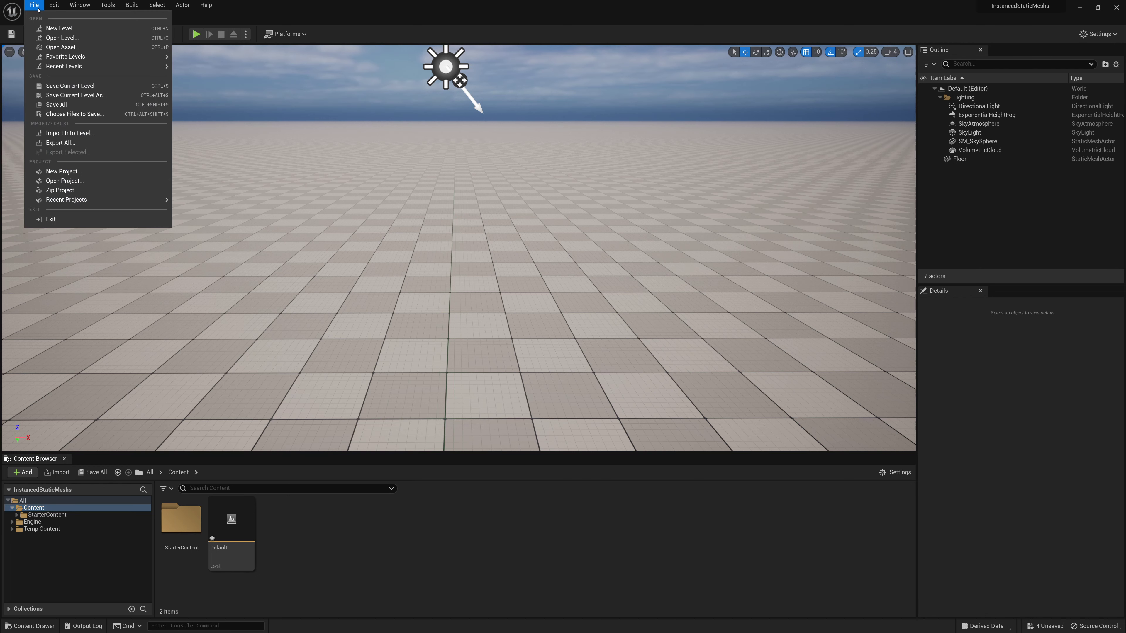
click(83, 133)
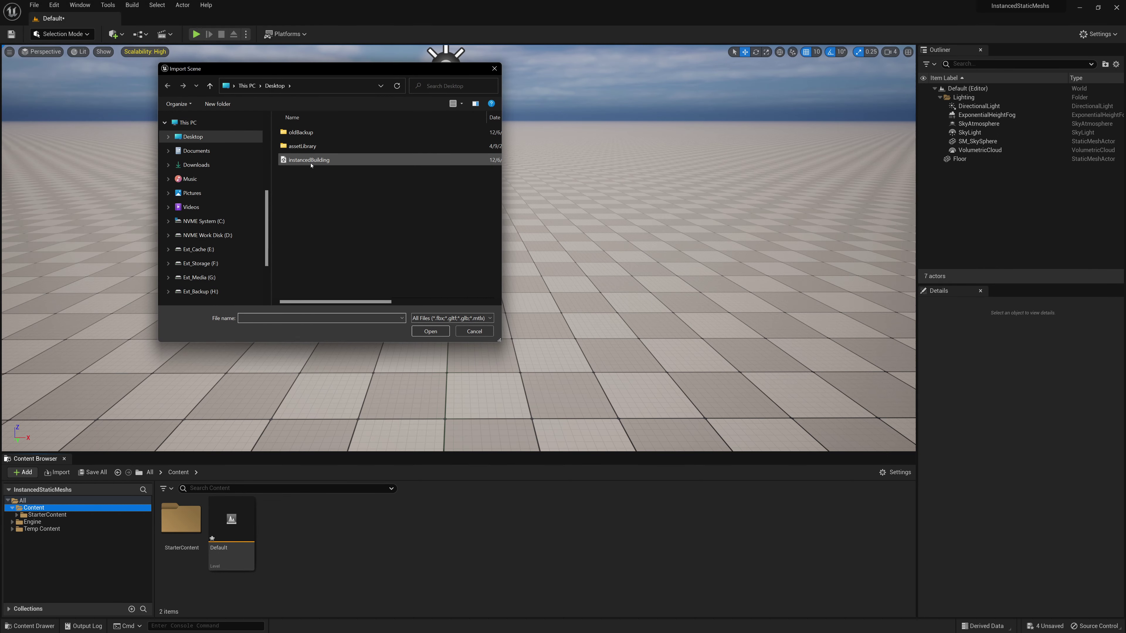
double_click(311, 161)
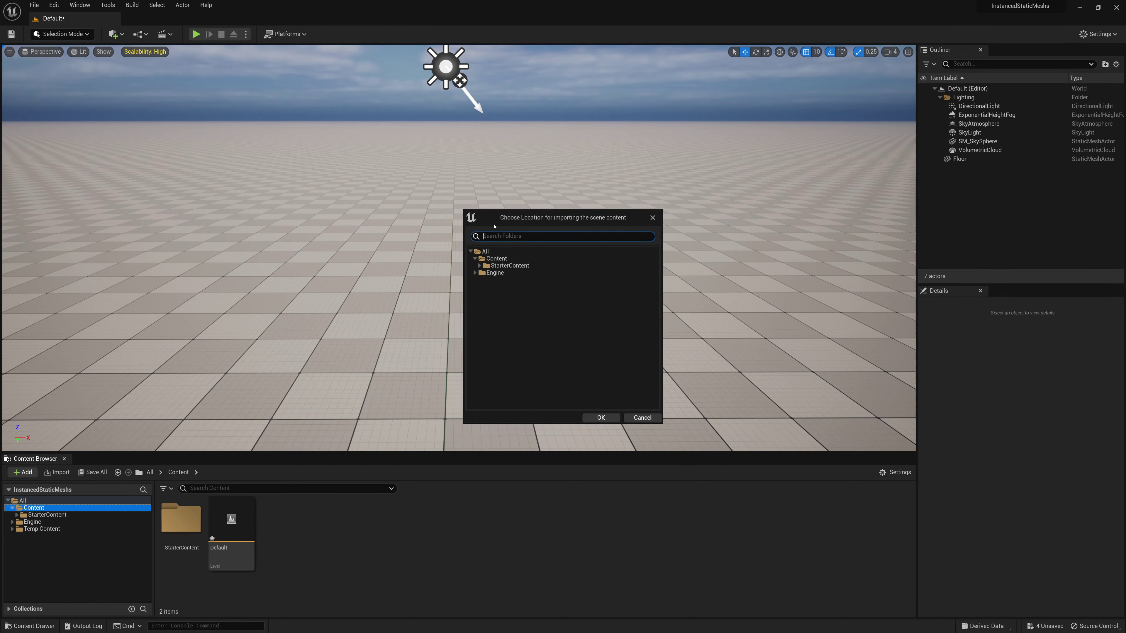
Create a new Building folder under Content as the import destination
right_click(489, 257)
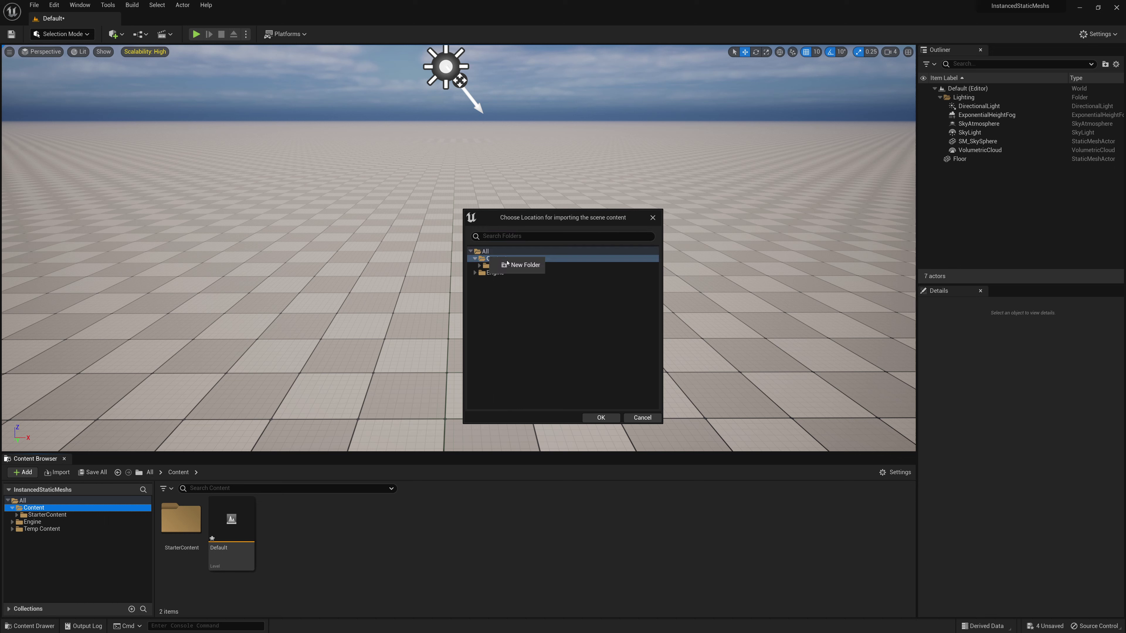
click(512, 266)
text(Building)
key(Return)
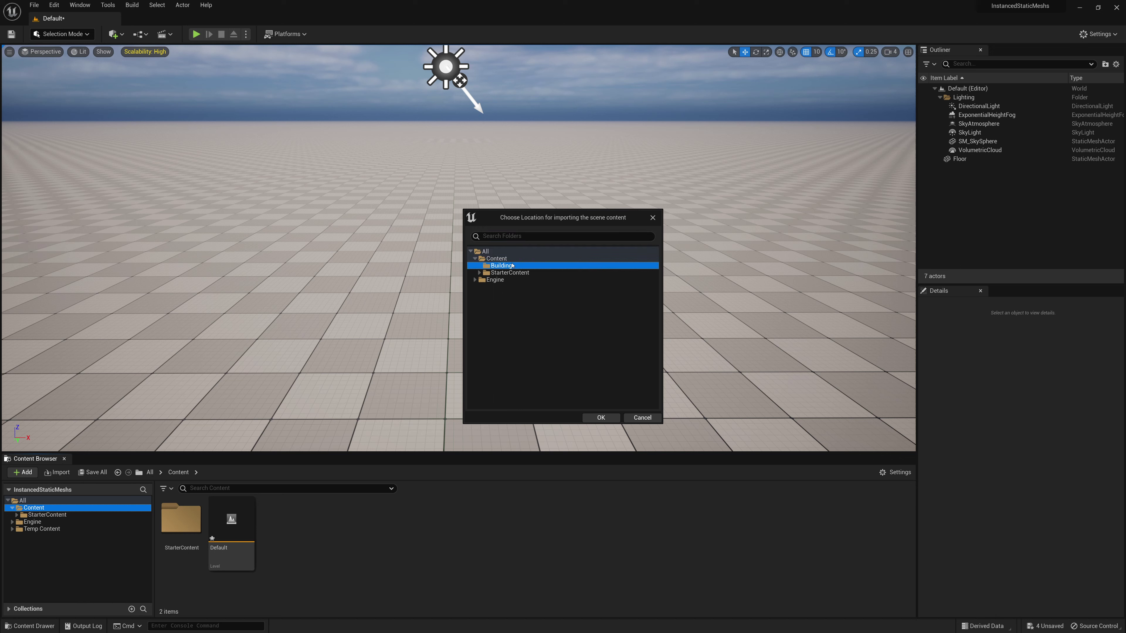
click(601, 417)
Expand the scene tree to genBld_629's floor, frame, roof and window layers
drag(487, 148, 473, 134)
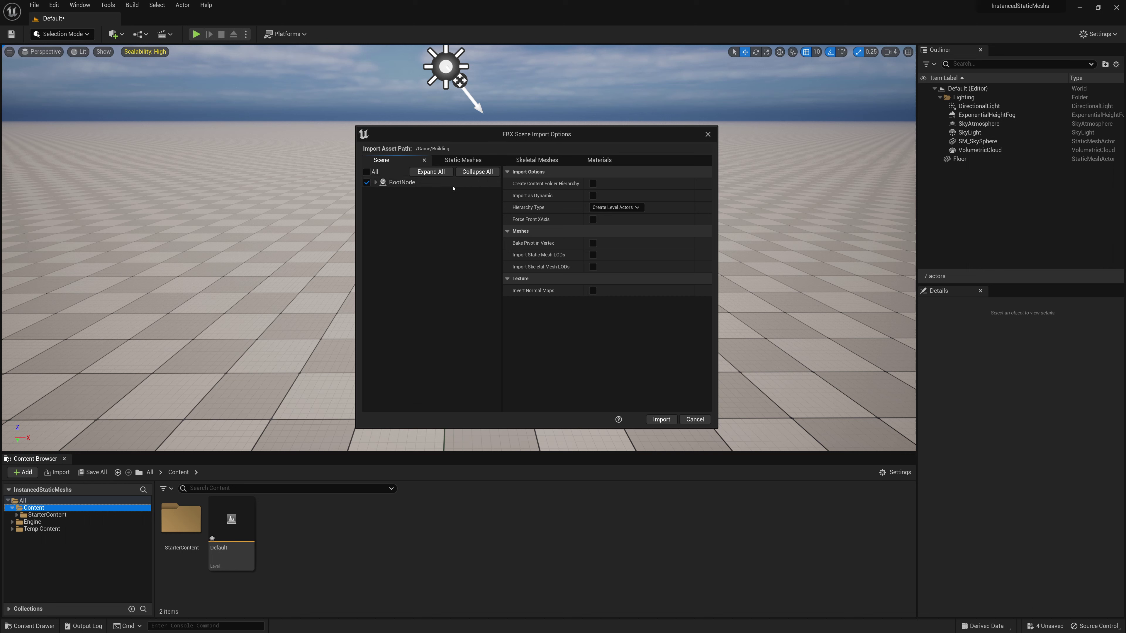
click(375, 182)
click(380, 191)
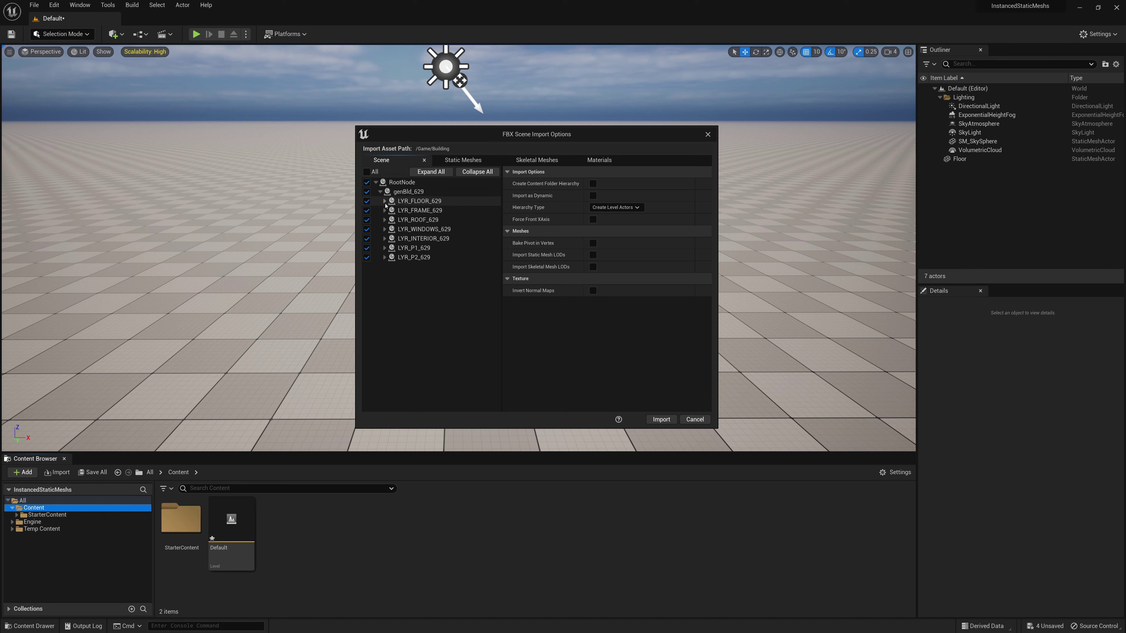
click(385, 202)
scroll(385, 311, down, 6)
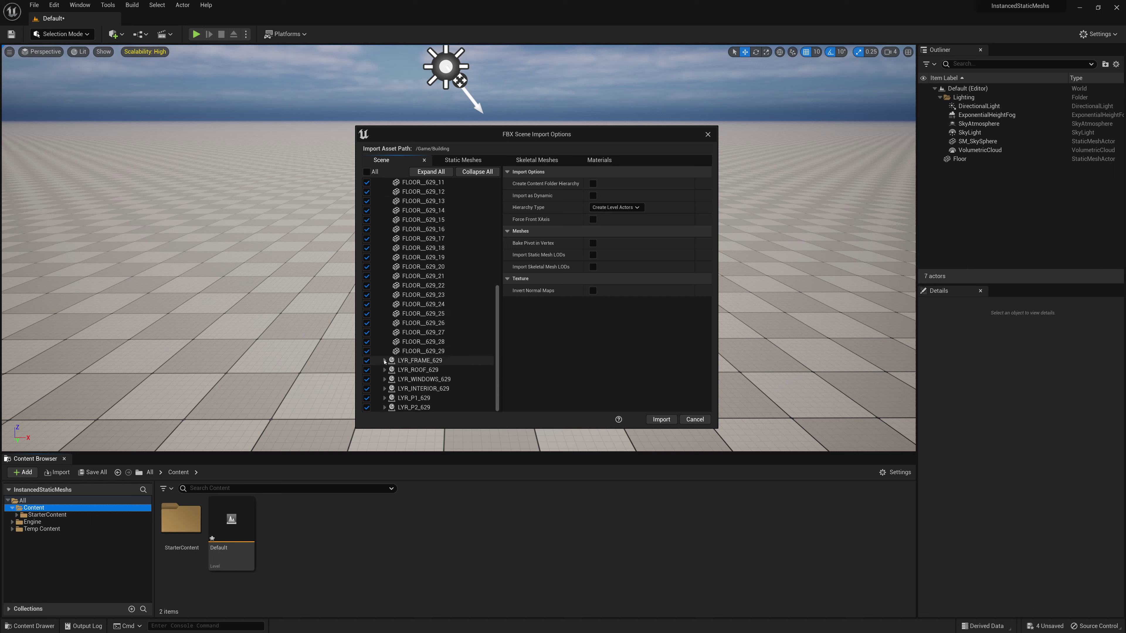
click(385, 361)
scroll(386, 368, down, 6)
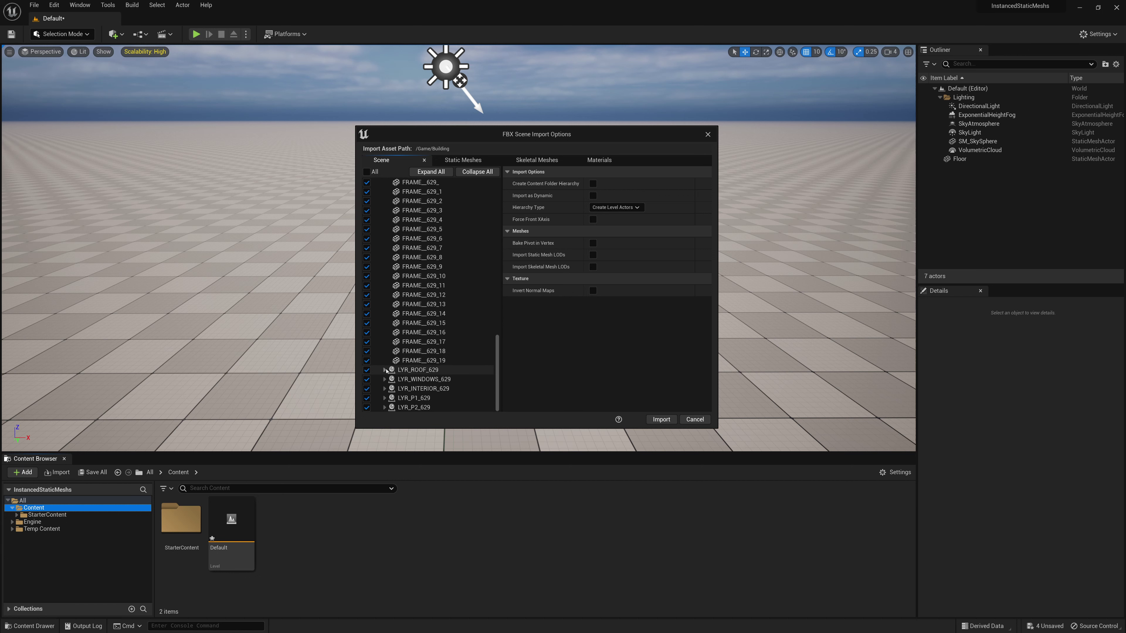
click(384, 370)
scroll(384, 375, down, 3)
click(385, 379)
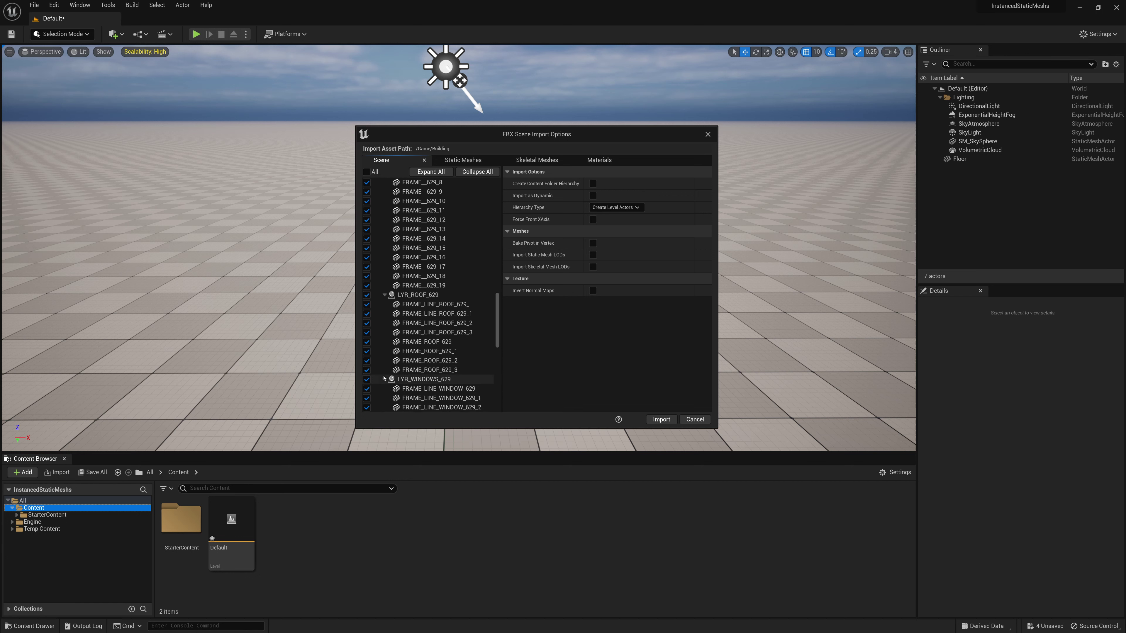
scroll(384, 380, down, 6)
scroll(384, 382, up, 6)
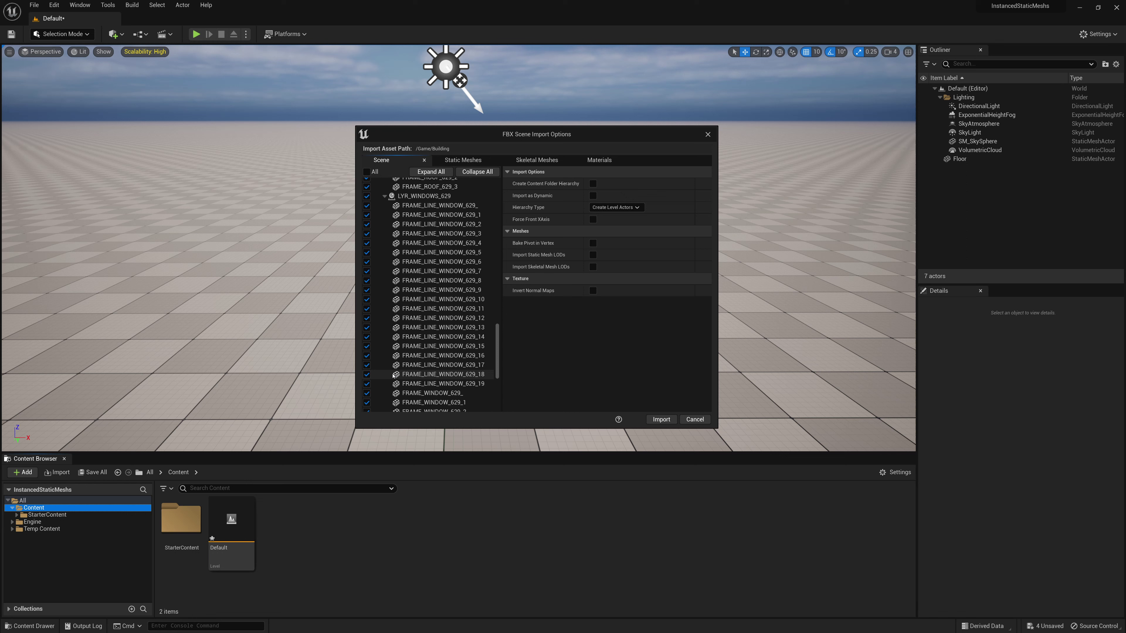
Review the Static Meshes list with widened names, expanding all scene nodes in between
click(460, 163)
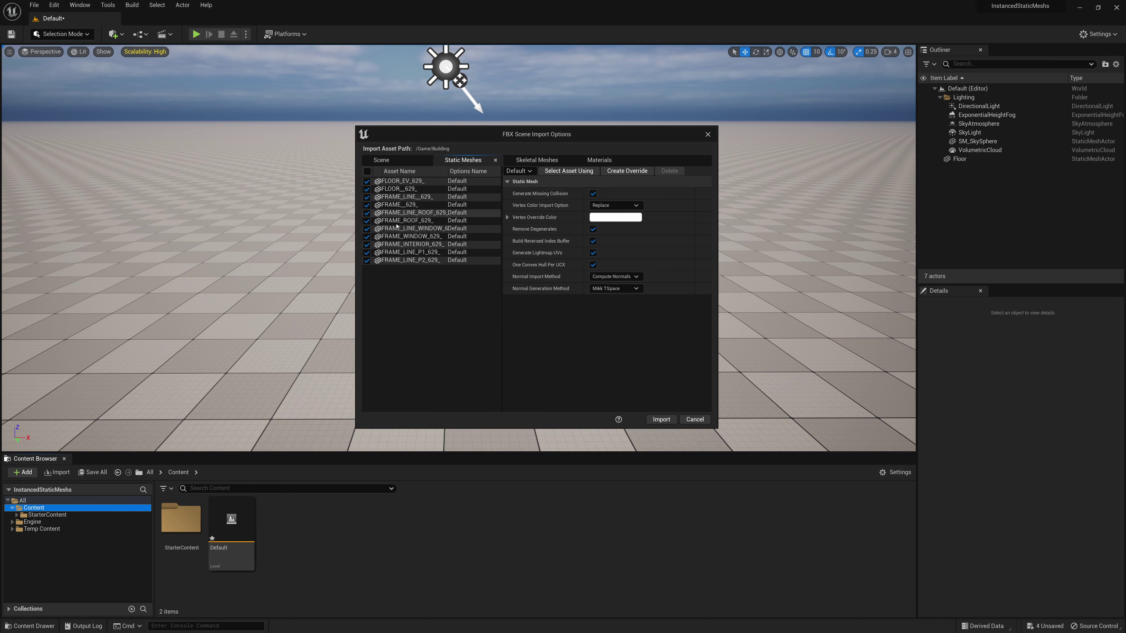
drag(446, 171, 464, 171)
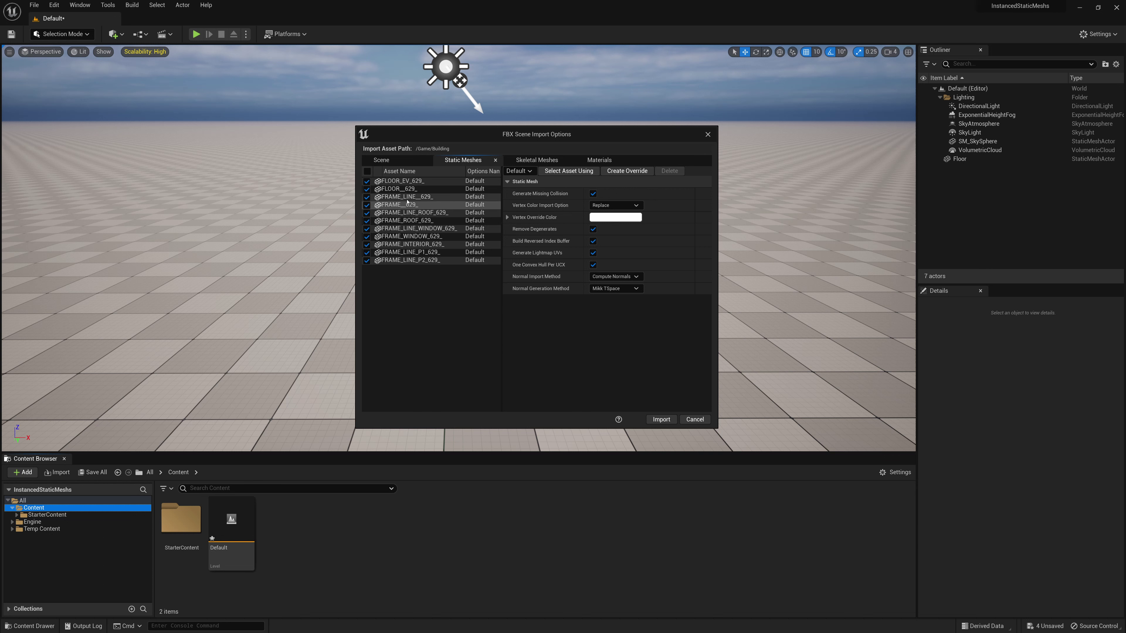
click(382, 160)
click(430, 172)
drag(498, 302, 507, 185)
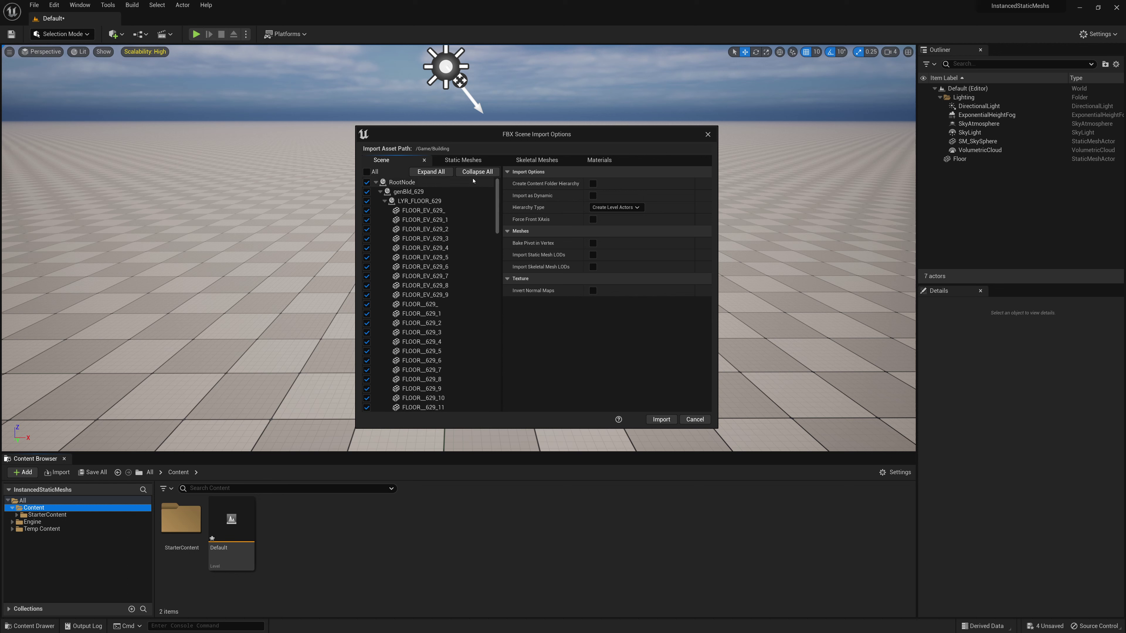
click(463, 160)
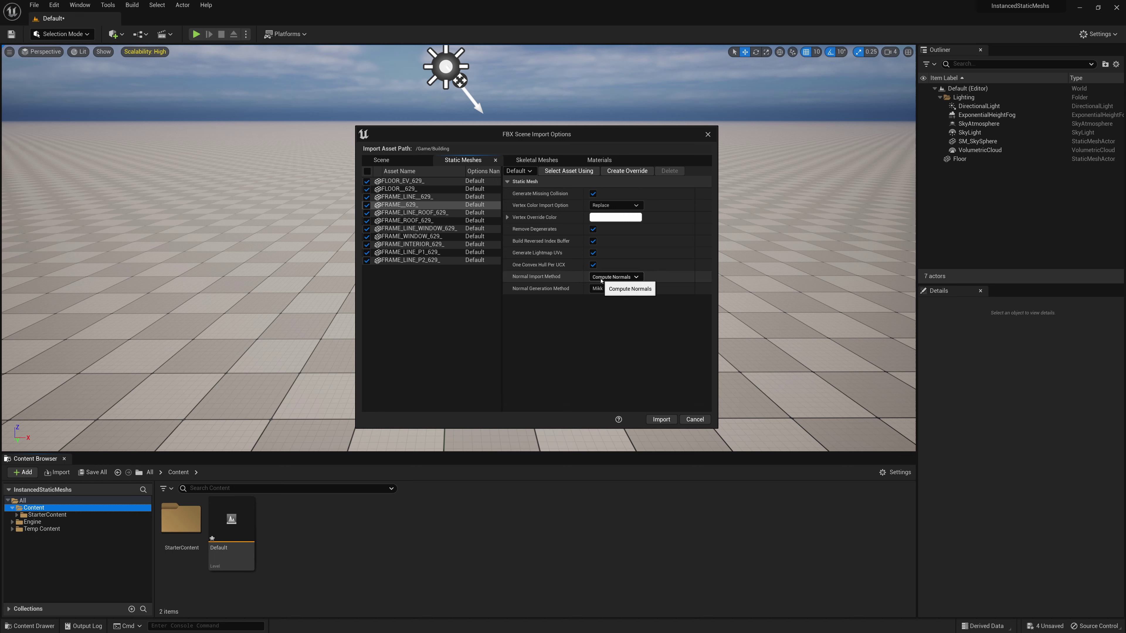
Set Normal Import Method to Import Normals and Tangents in the Static Meshes tab
click(614, 277)
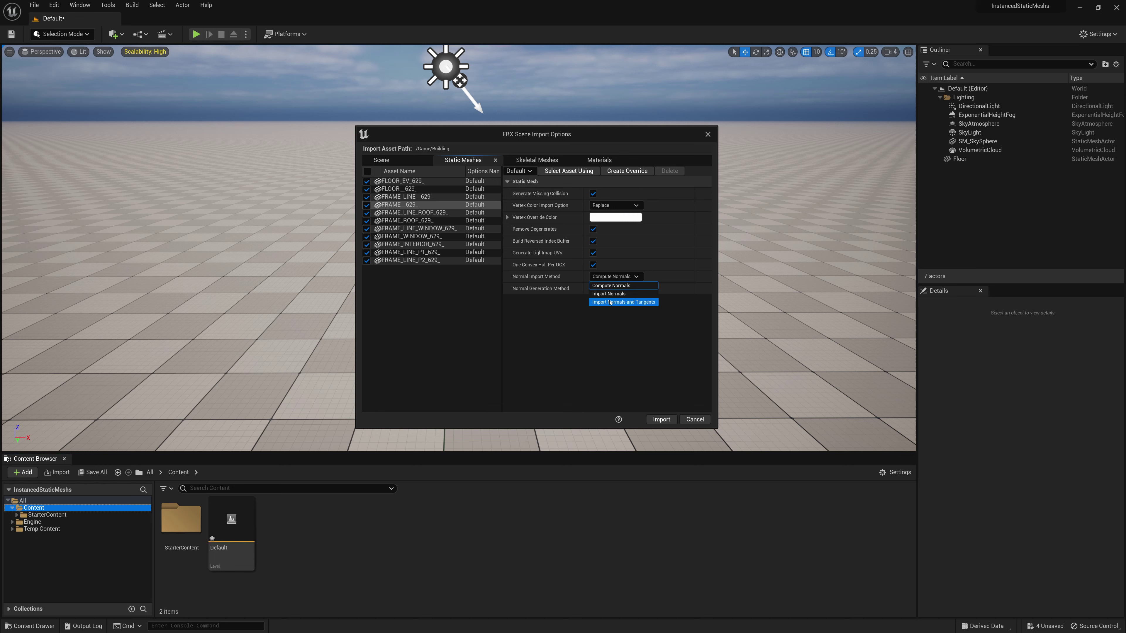
click(623, 302)
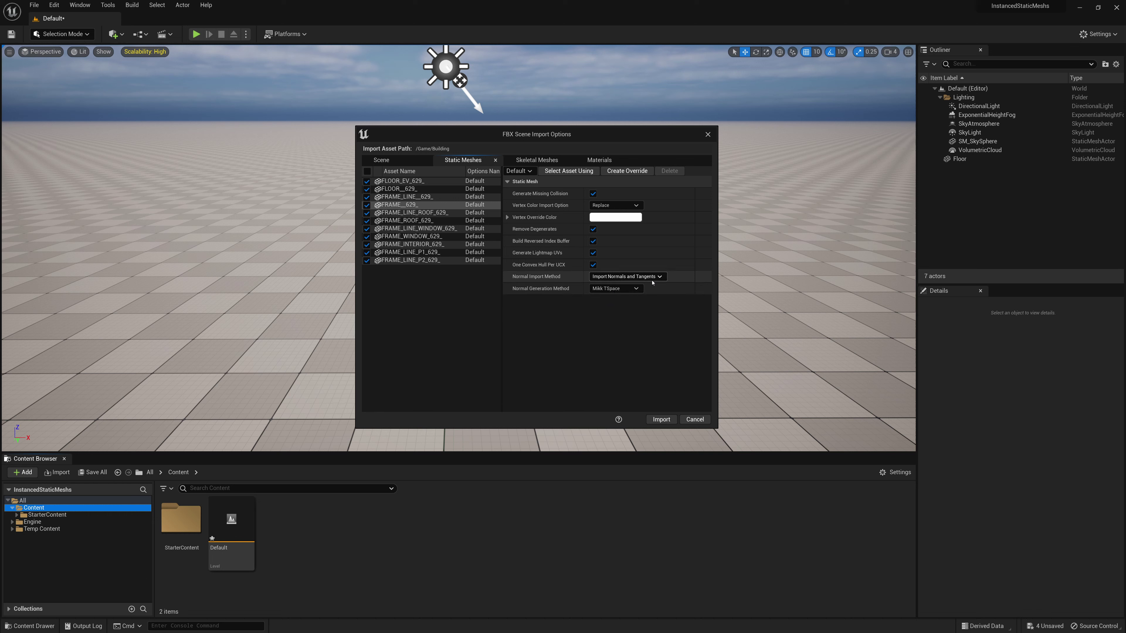
click(622, 276)
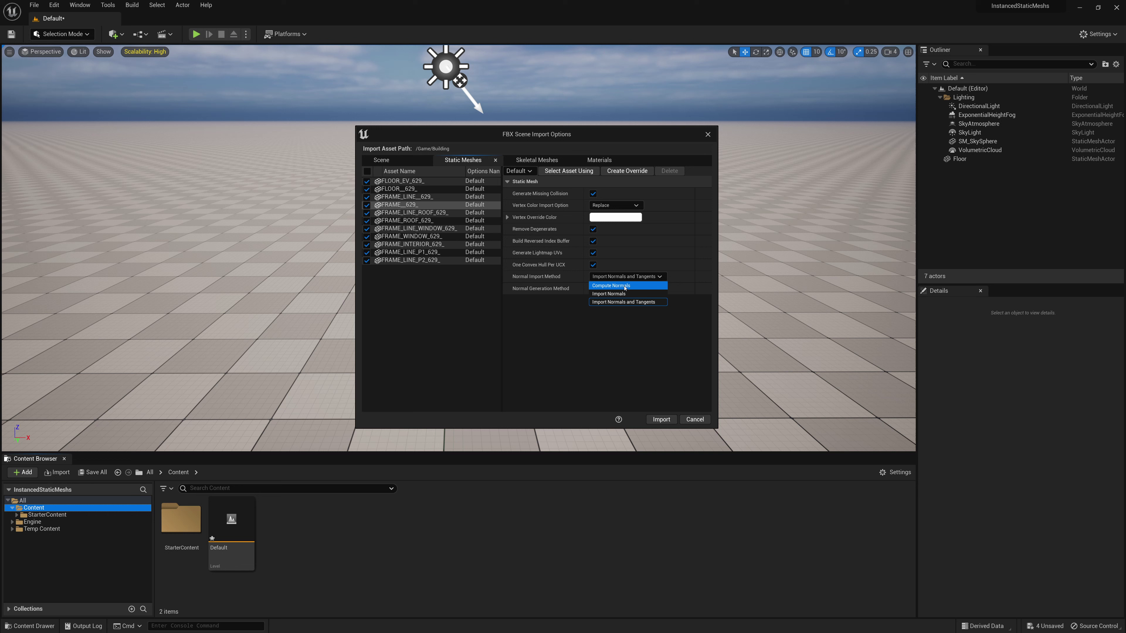
click(623, 302)
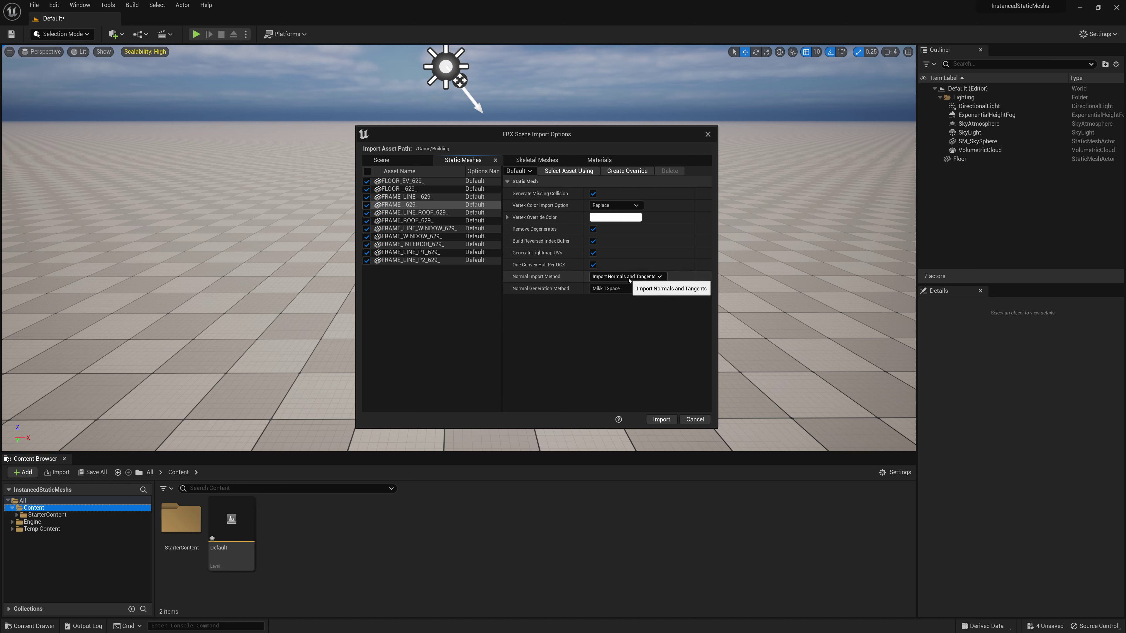
Try the Blueprint and single-actor Hierarchy Type options, then set it back to Create Level Actors
click(409, 162)
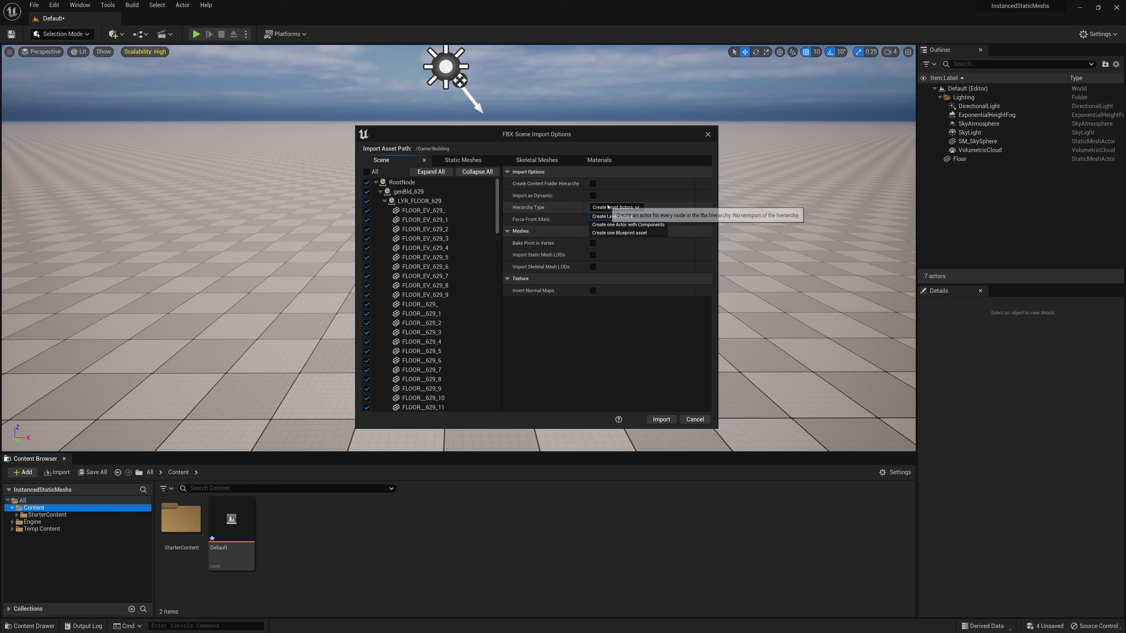
click(600, 208)
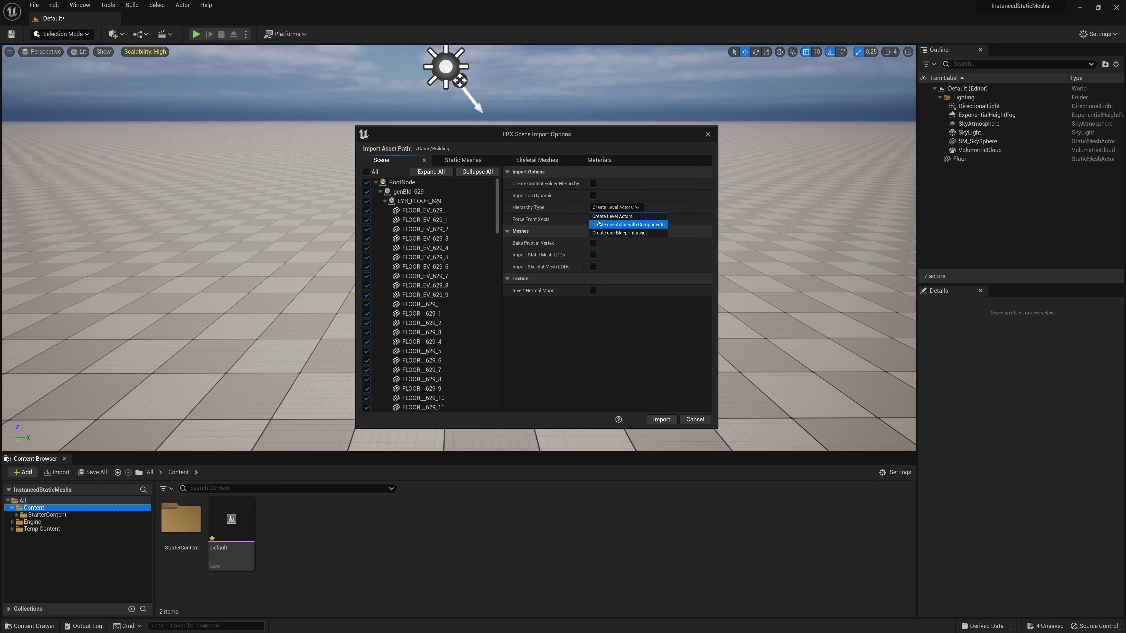
click(612, 236)
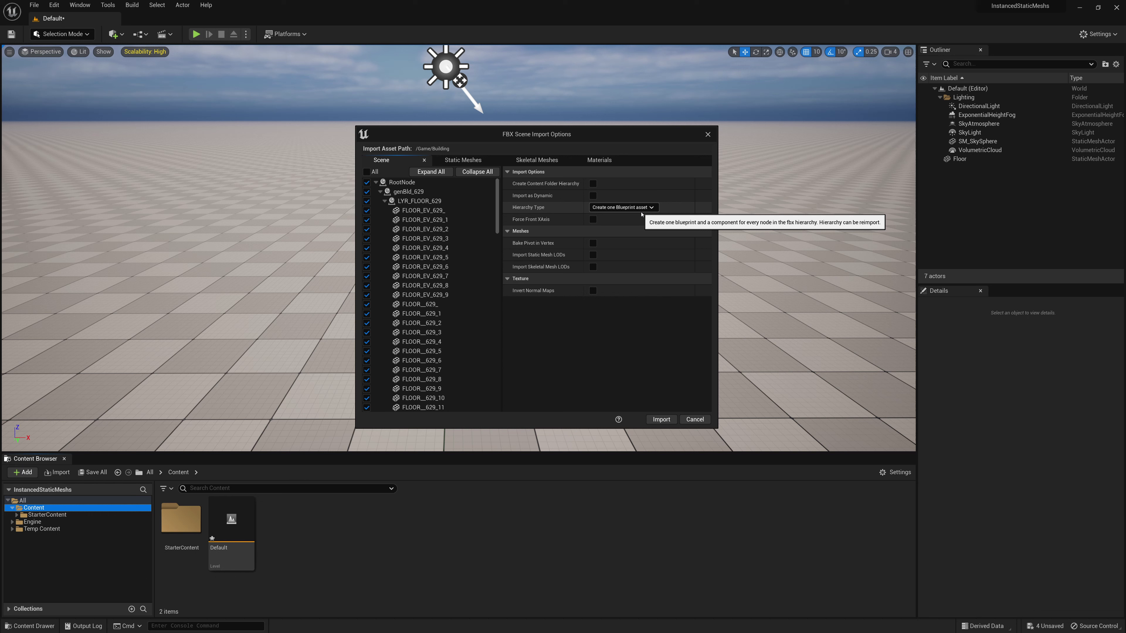
click(633, 207)
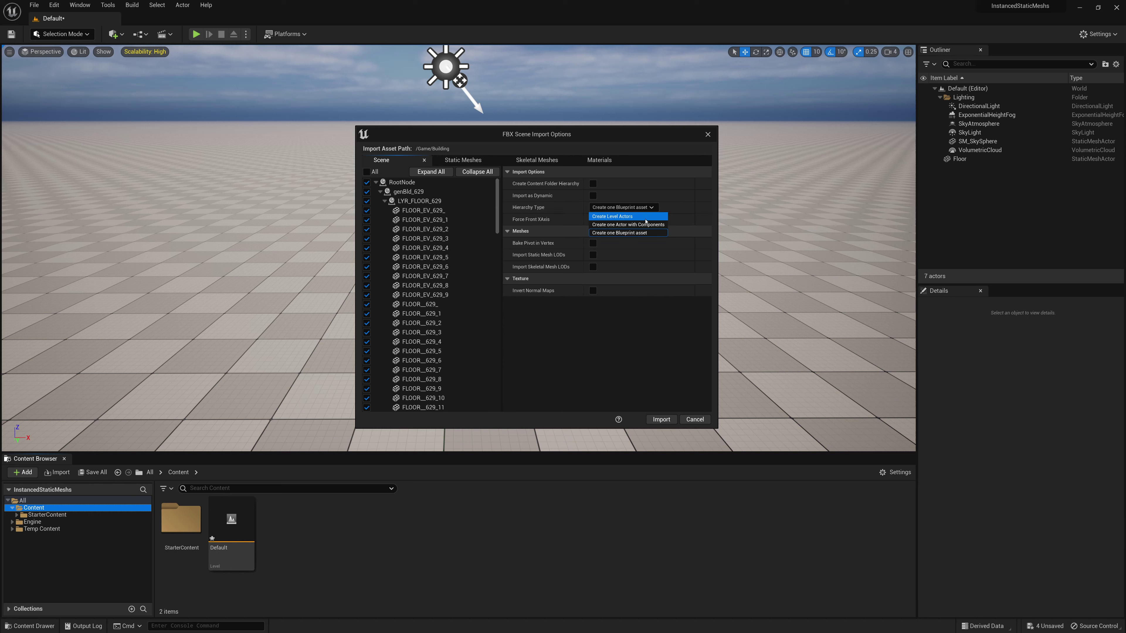
click(621, 225)
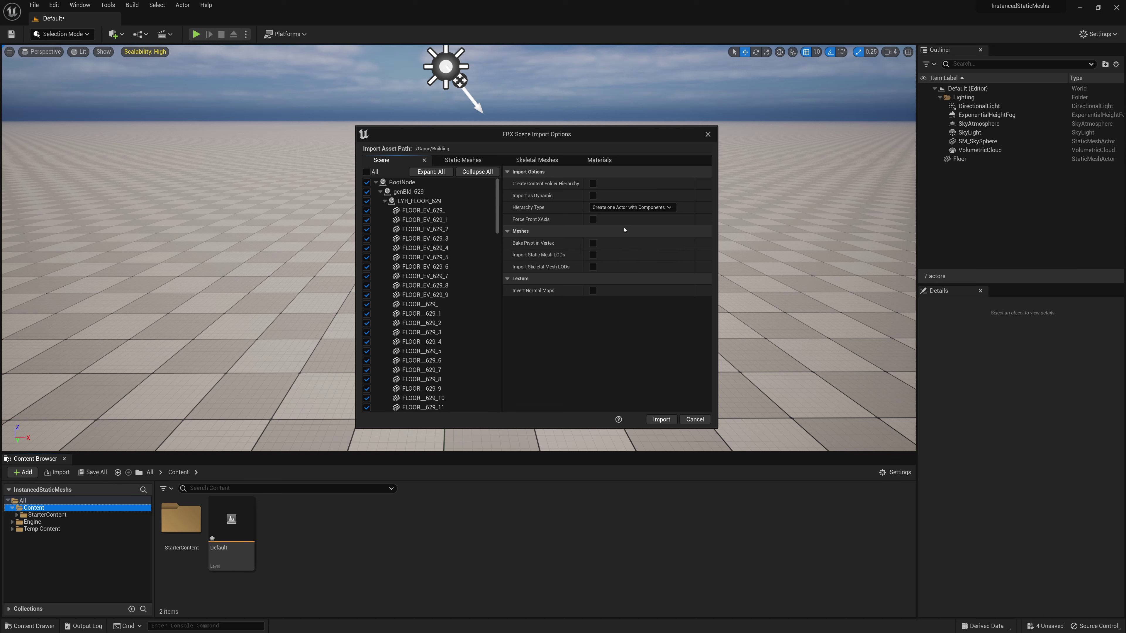
click(627, 207)
click(603, 217)
Import the building into the level and frame genBld_629 in the viewport
click(660, 420)
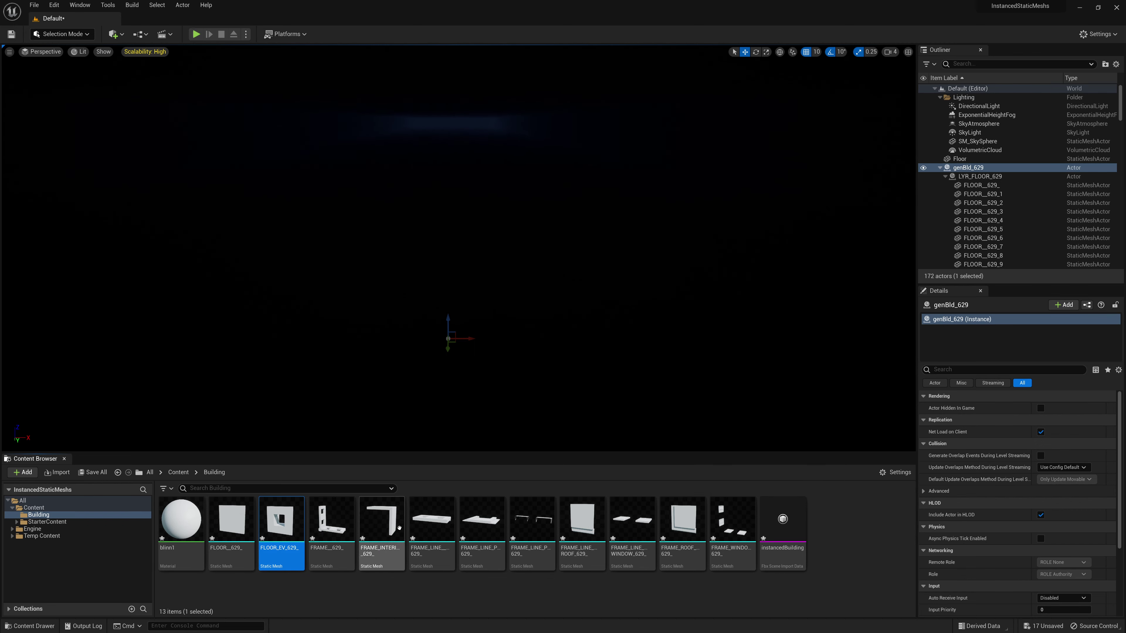
right_drag(576, 310, 510, 289)
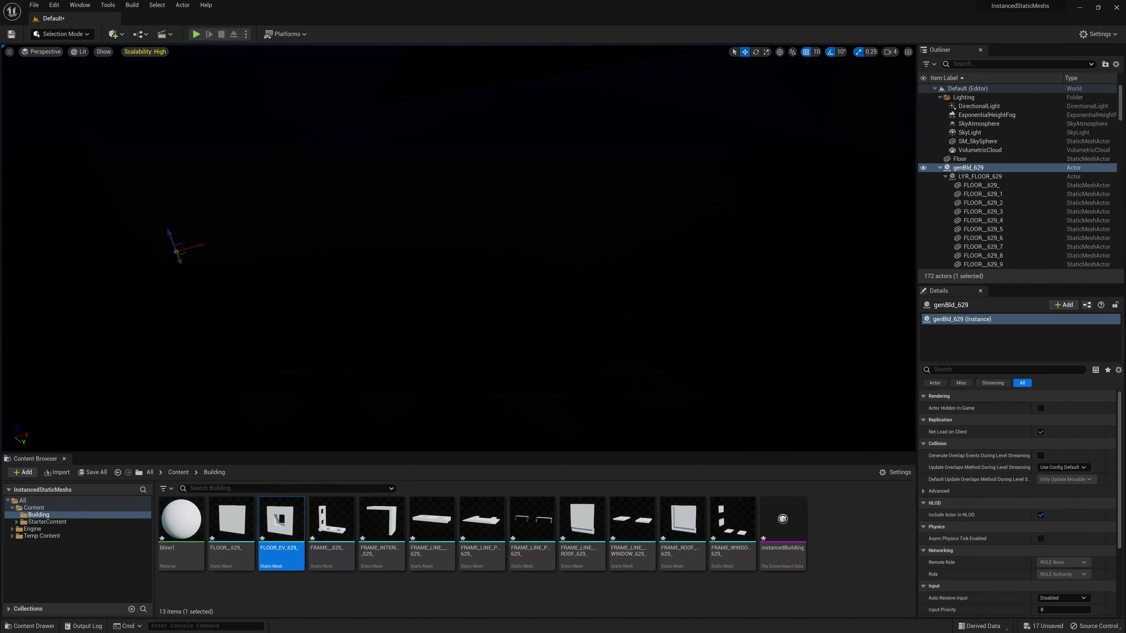
key(f)
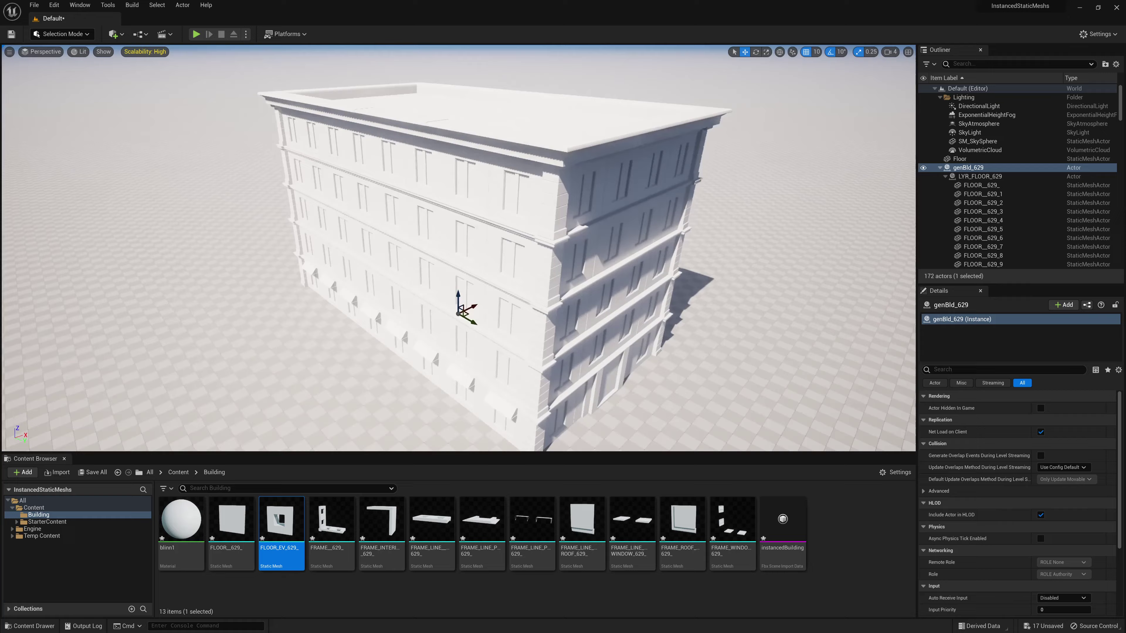
key(f)
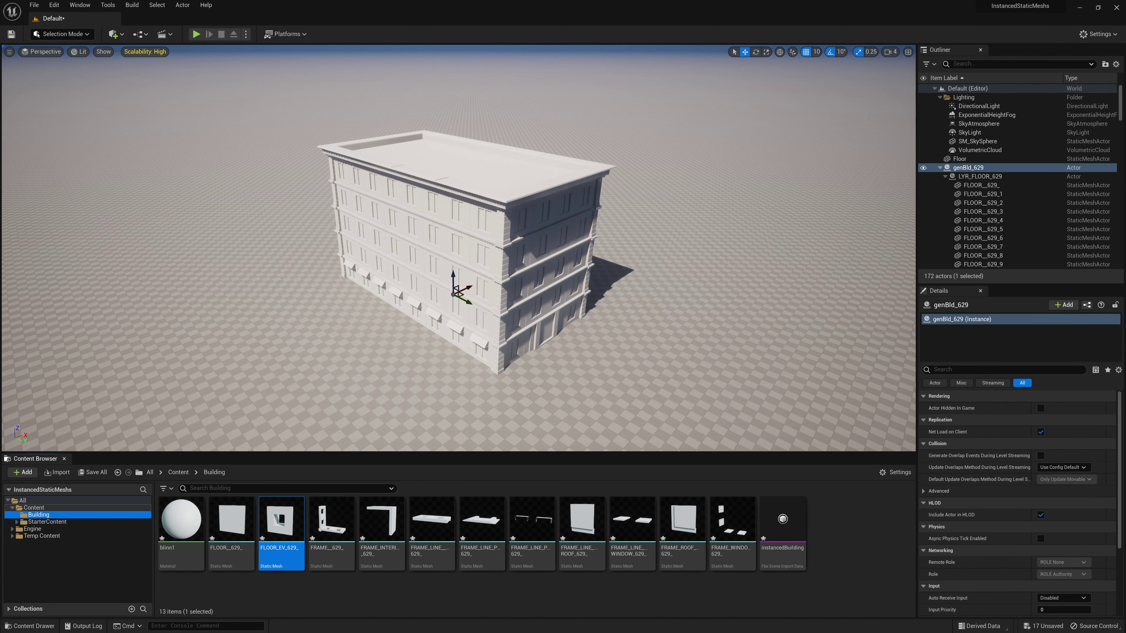
Select a frame piece, then place FLOOR_EV_629_ copies and undo them
click(512, 248)
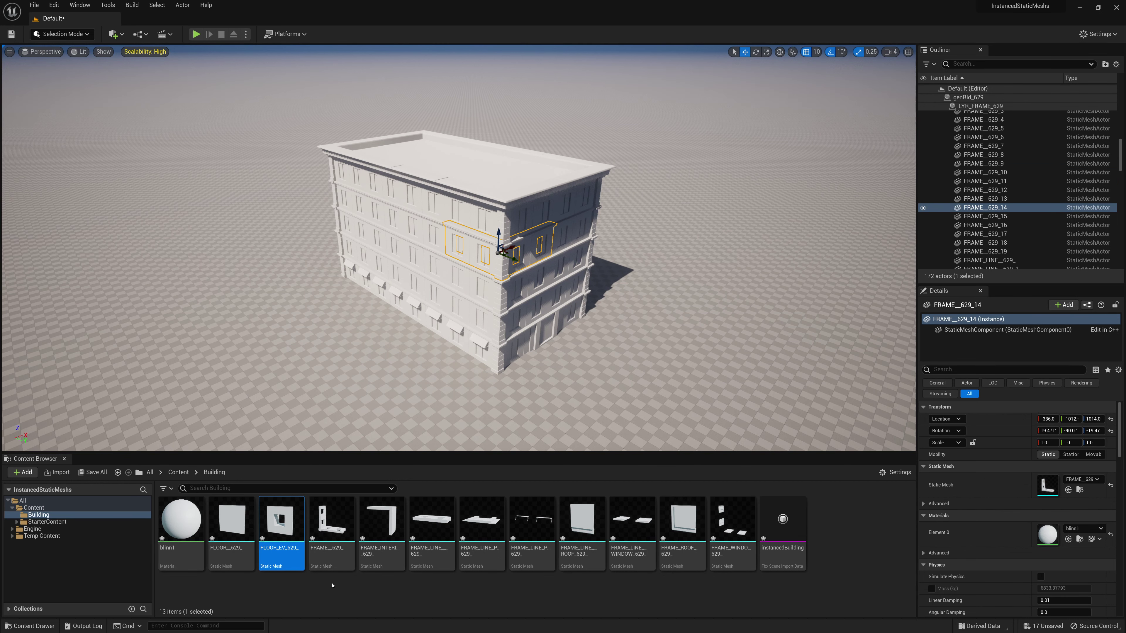
drag(281, 521, 278, 374)
key(ctrl+z)
key(ctrl+z)
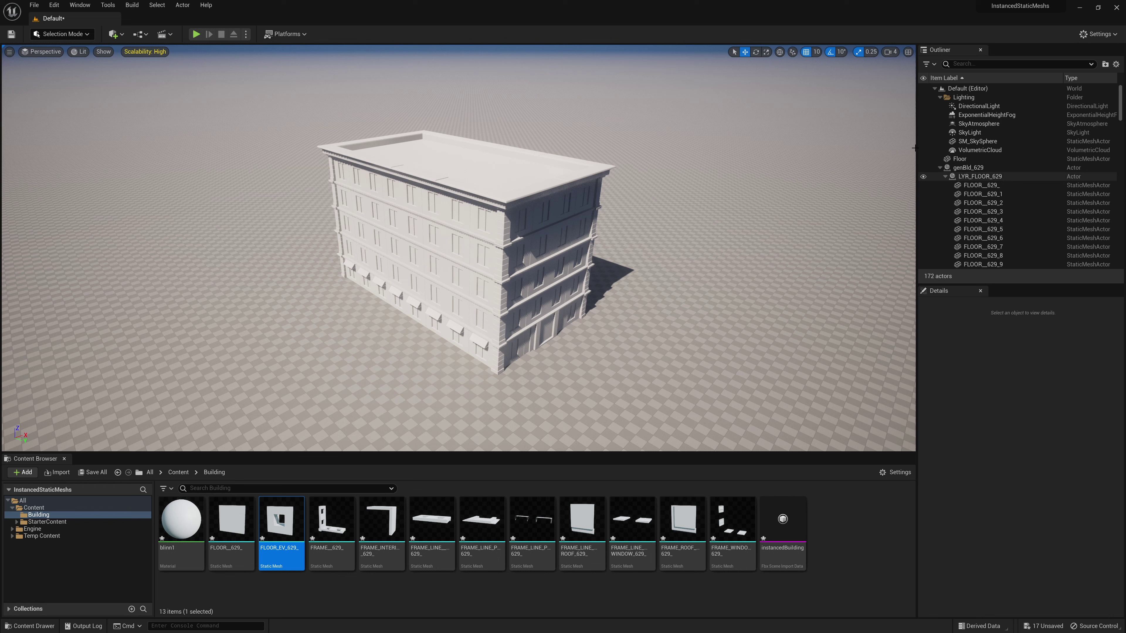
Select genBld_629 and collapse its LYR_FLOOR through LYR_ROOF layer folders in the Outliner
click(970, 168)
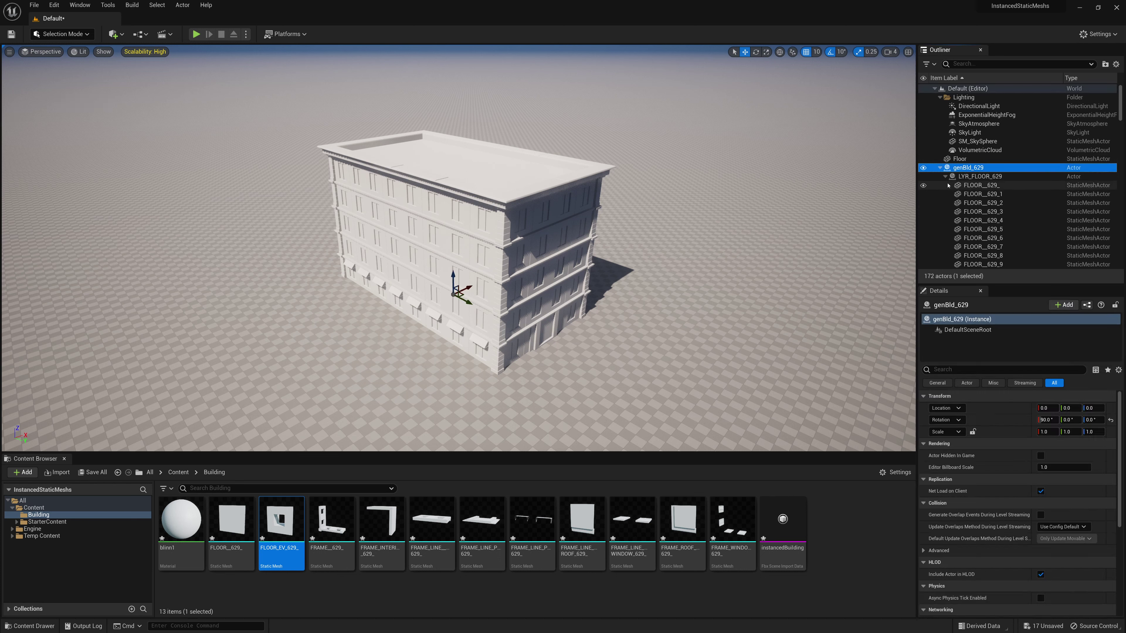
scroll(975, 190, down, 10)
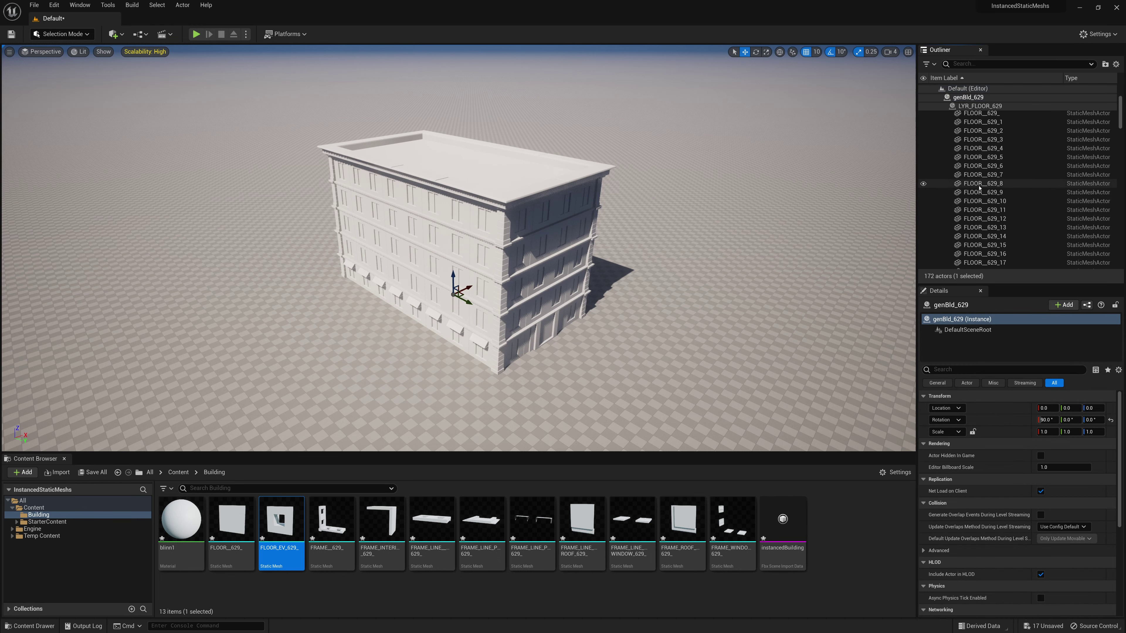
scroll(1020, 186, down, 10)
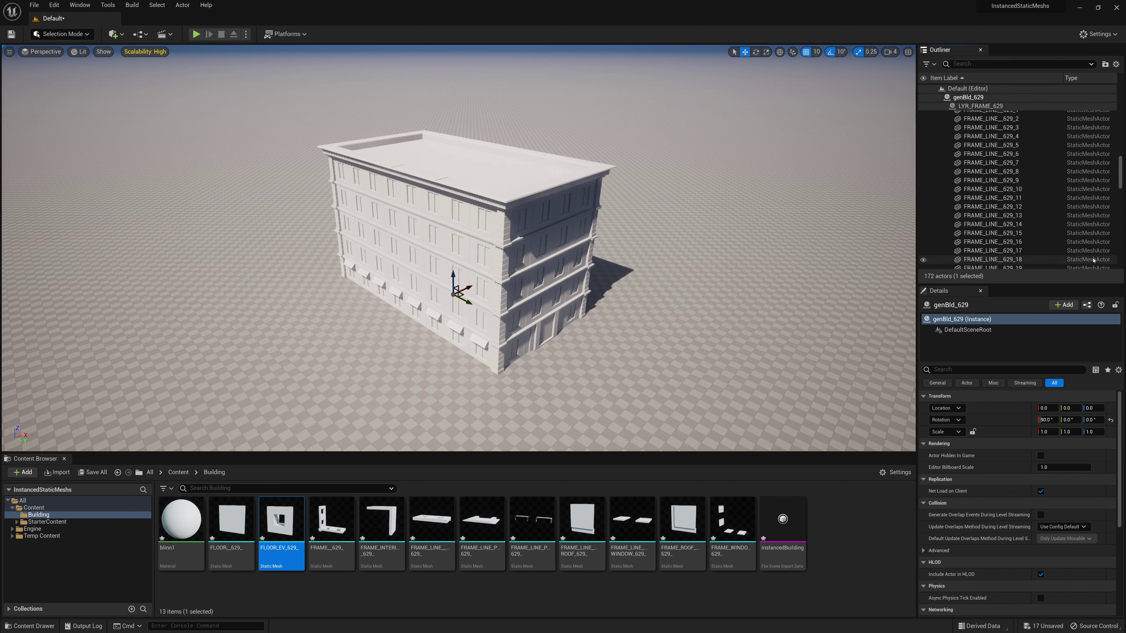
scroll(1082, 244, up, 10)
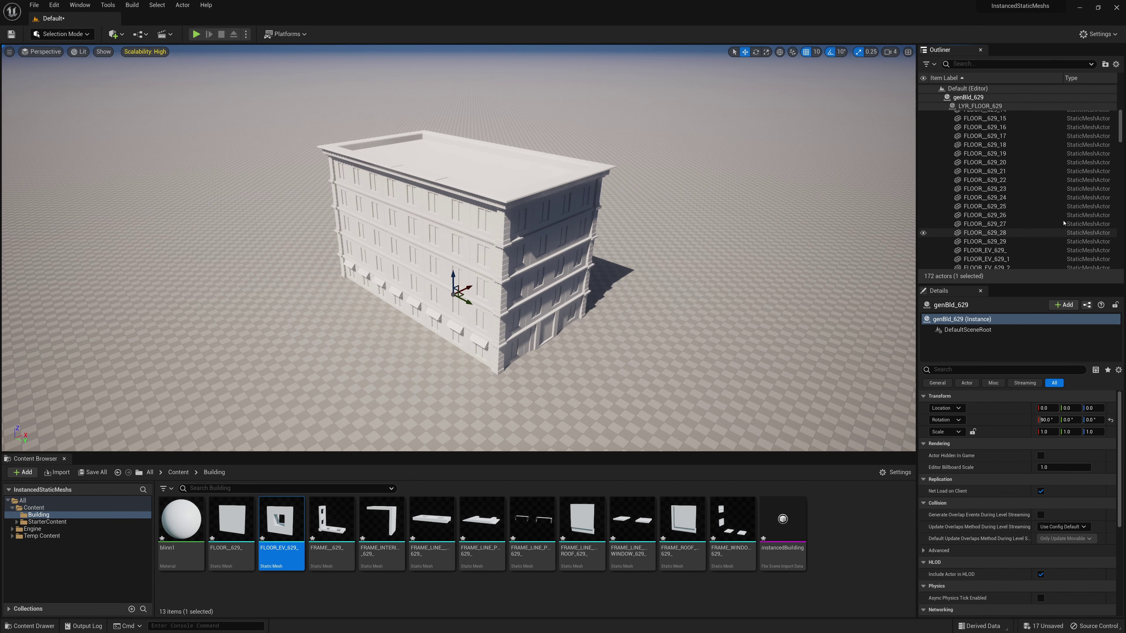
scroll(1020, 200, up, 5)
click(944, 177)
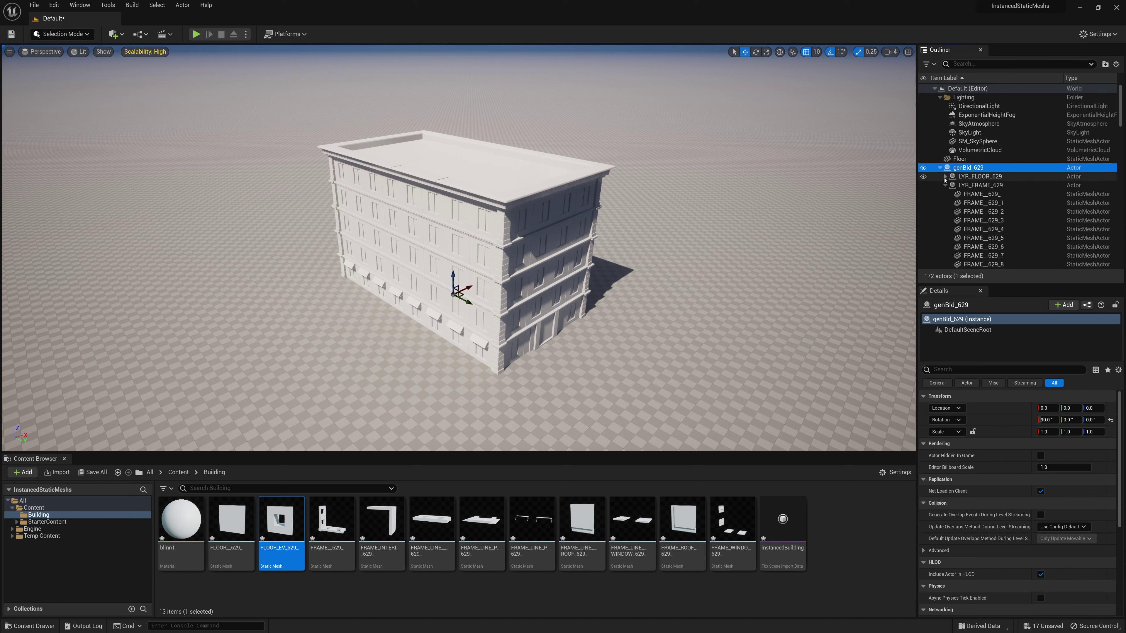
click(945, 185)
click(944, 194)
click(945, 203)
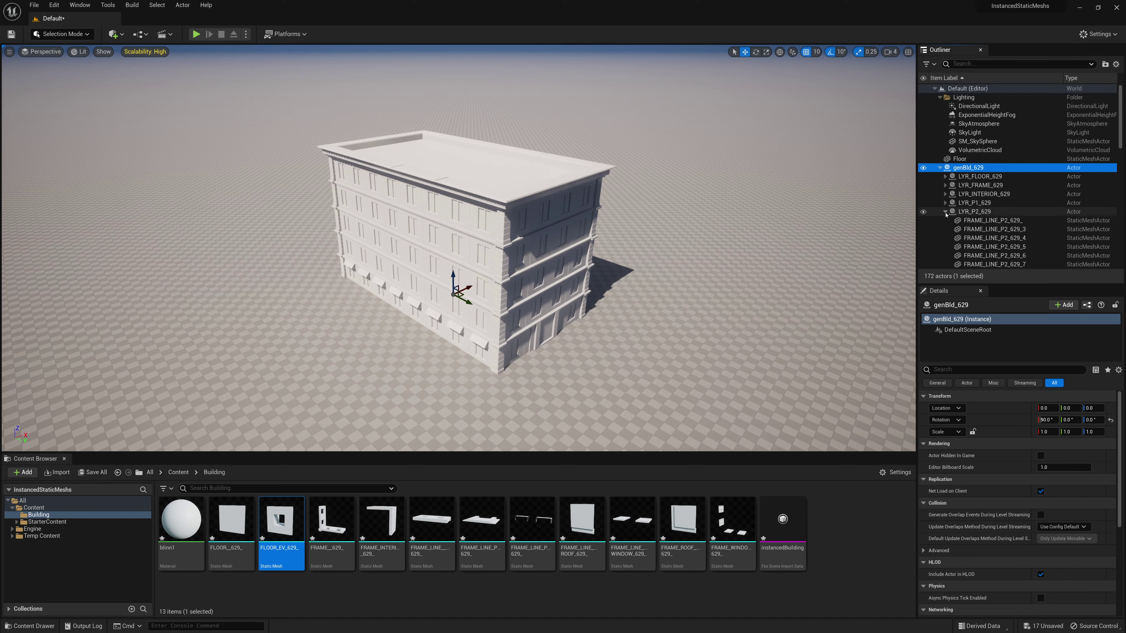
click(944, 211)
click(945, 220)
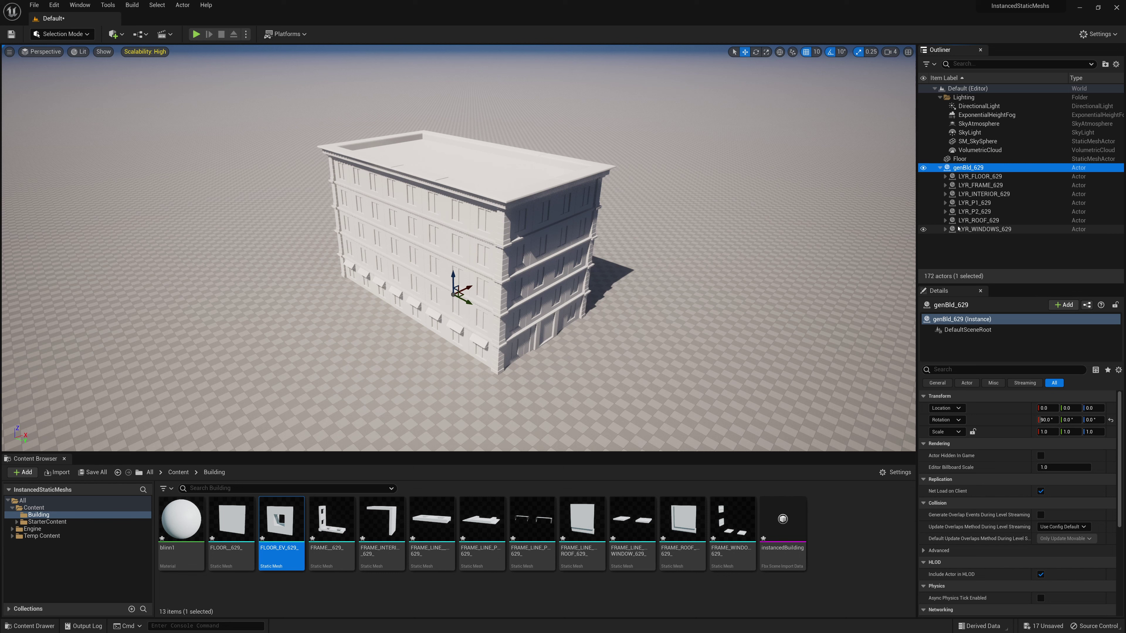
Select genBld_629 together with all seven LYR_ layer actors
click(975, 229)
shift+click(958, 167)
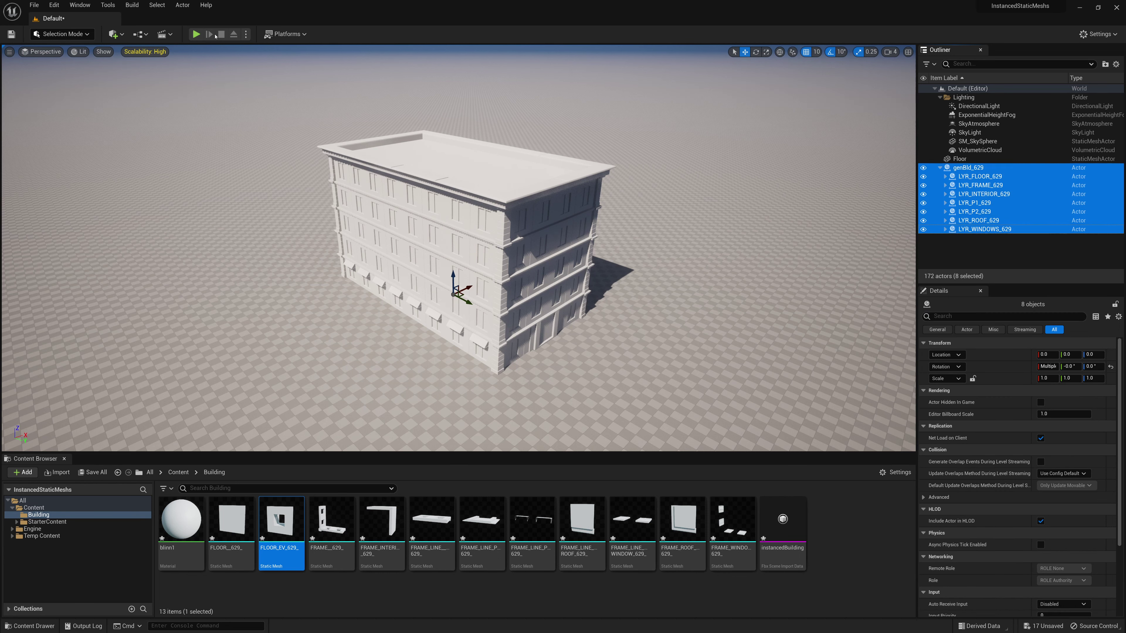
click(183, 5)
mouse_move(249, 220)
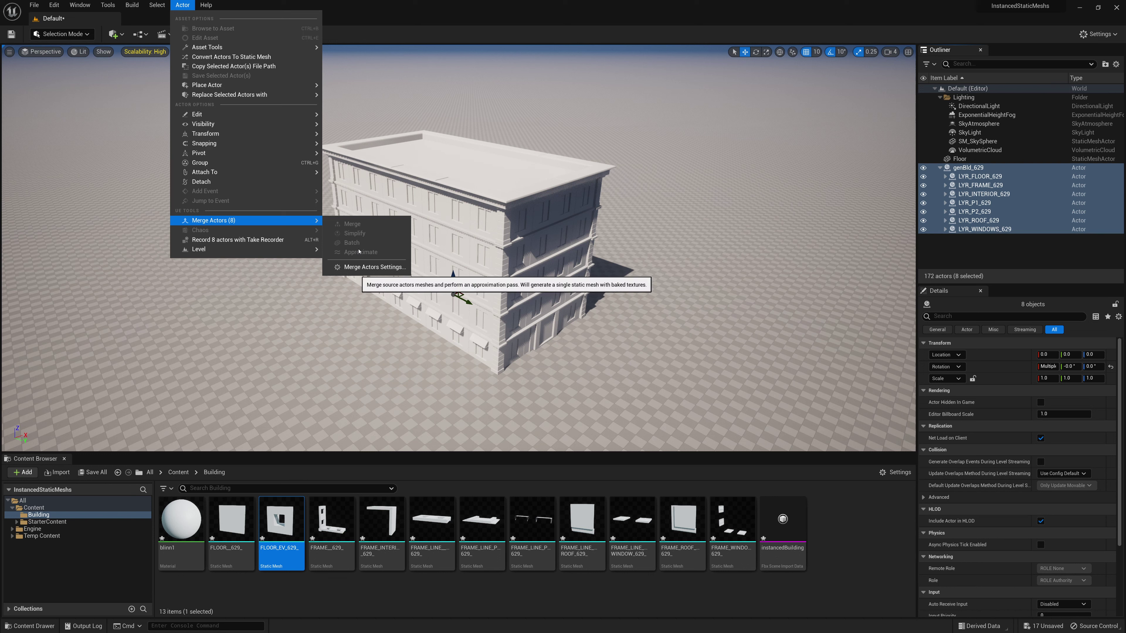
click(951, 220)
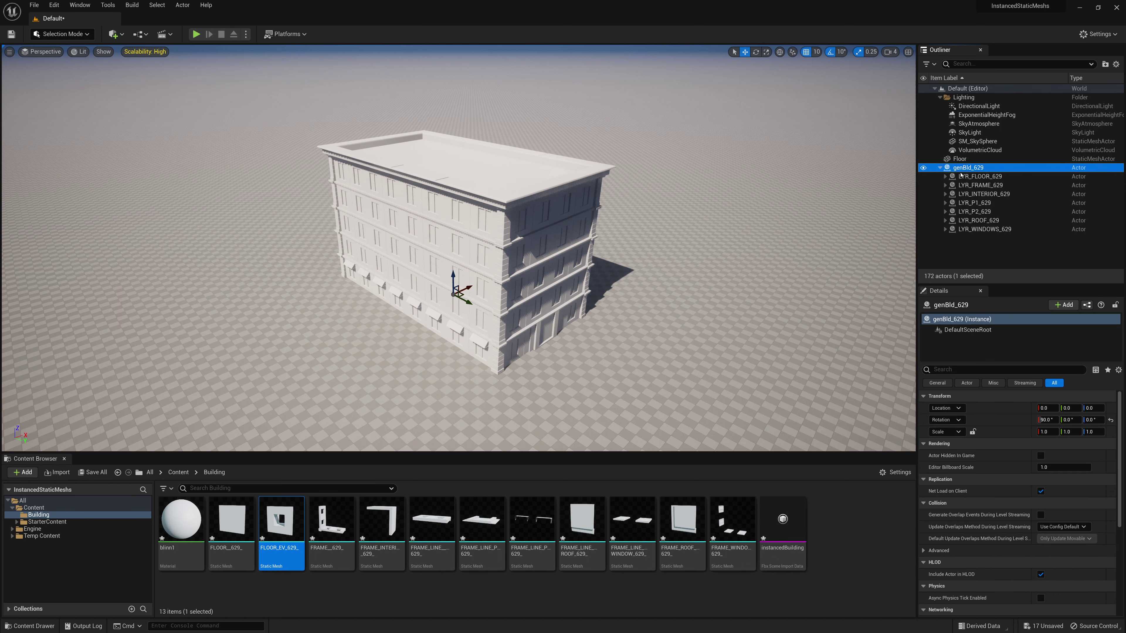
click(984, 229)
shift+click(964, 177)
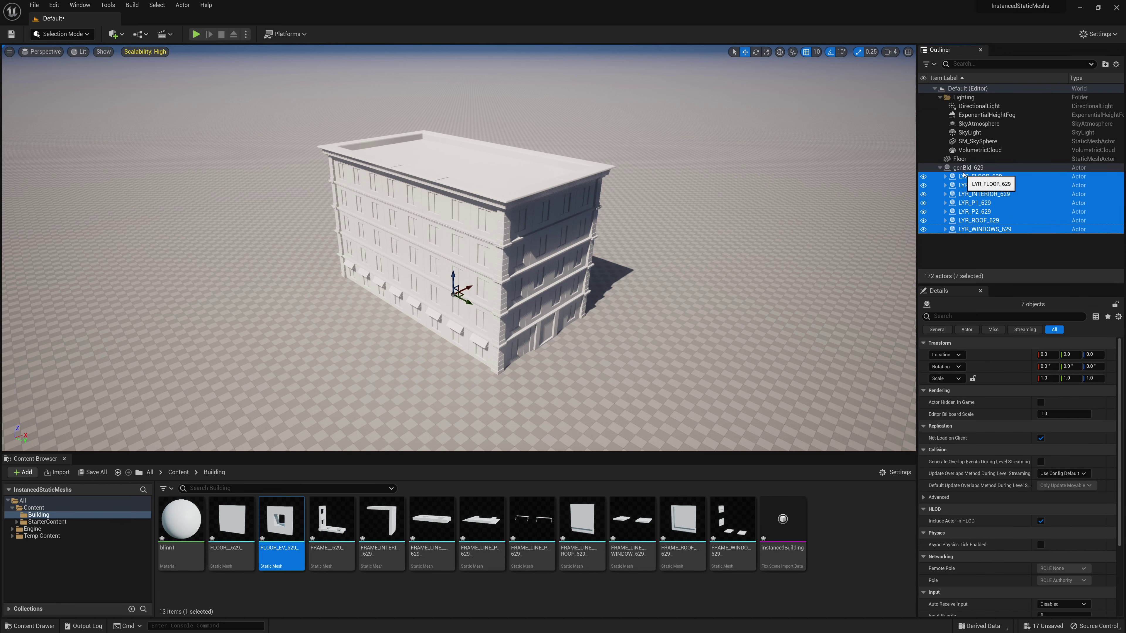
ctrl+click(959, 171)
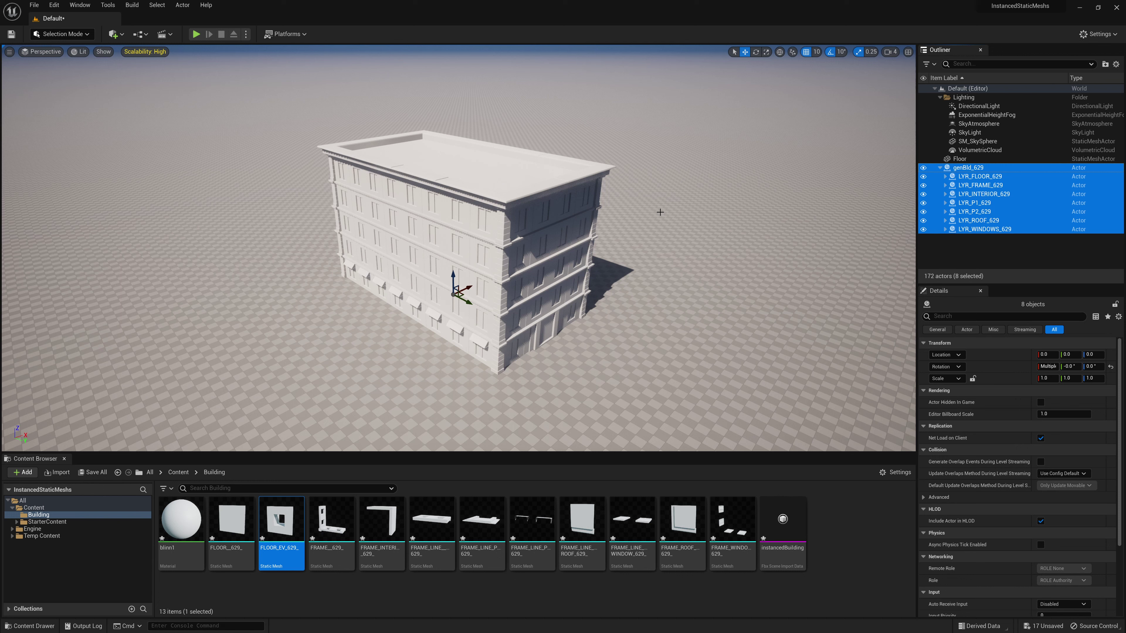
Delete the group and layer actors, then select all 157 pieces through FRAME_WINDOW_629_19
key(Delete)
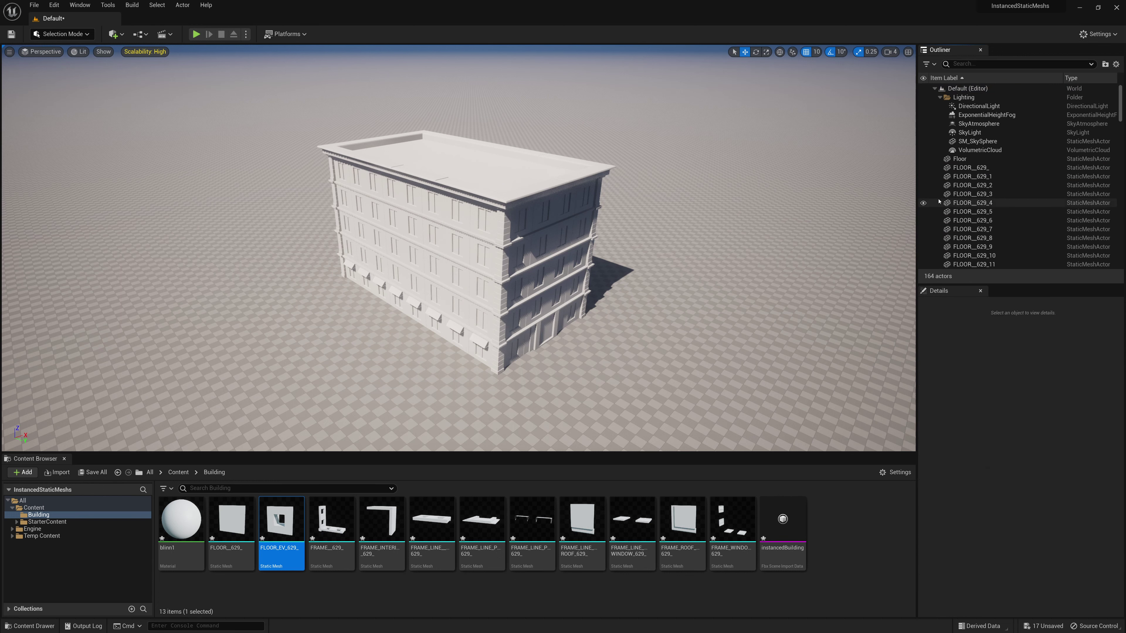
click(964, 168)
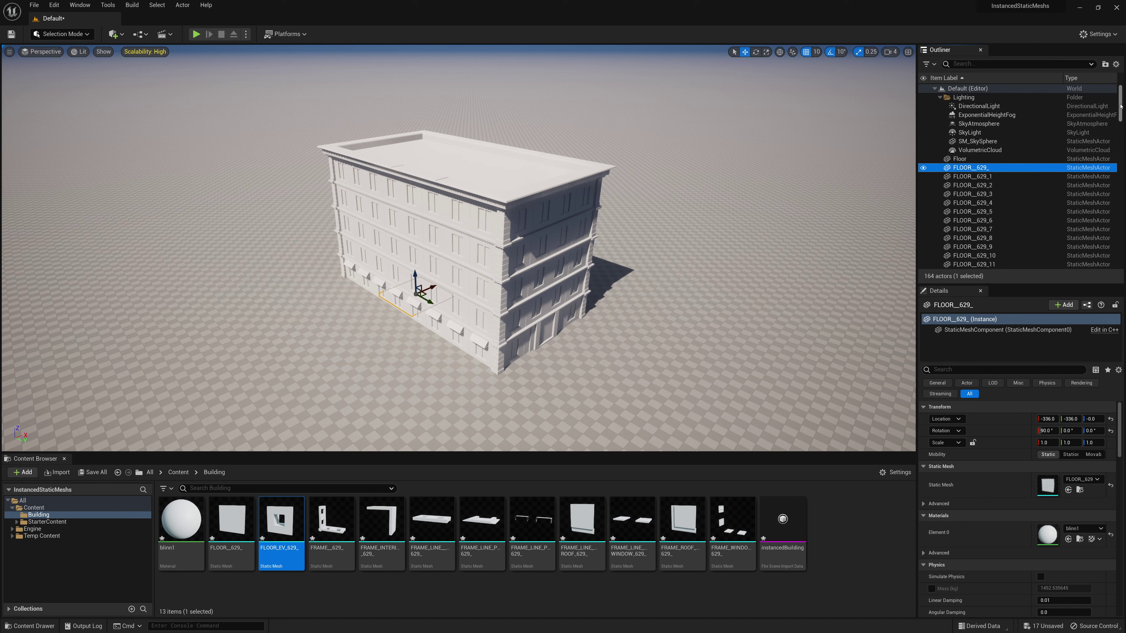
drag(1120, 105, 1121, 257)
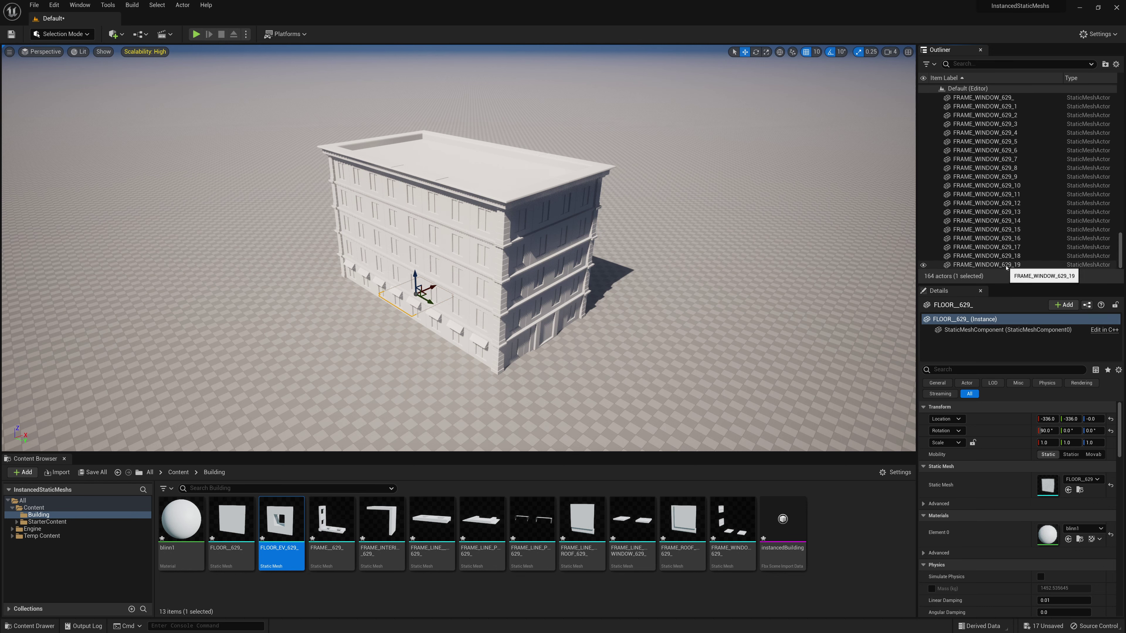
shift+click(986, 265)
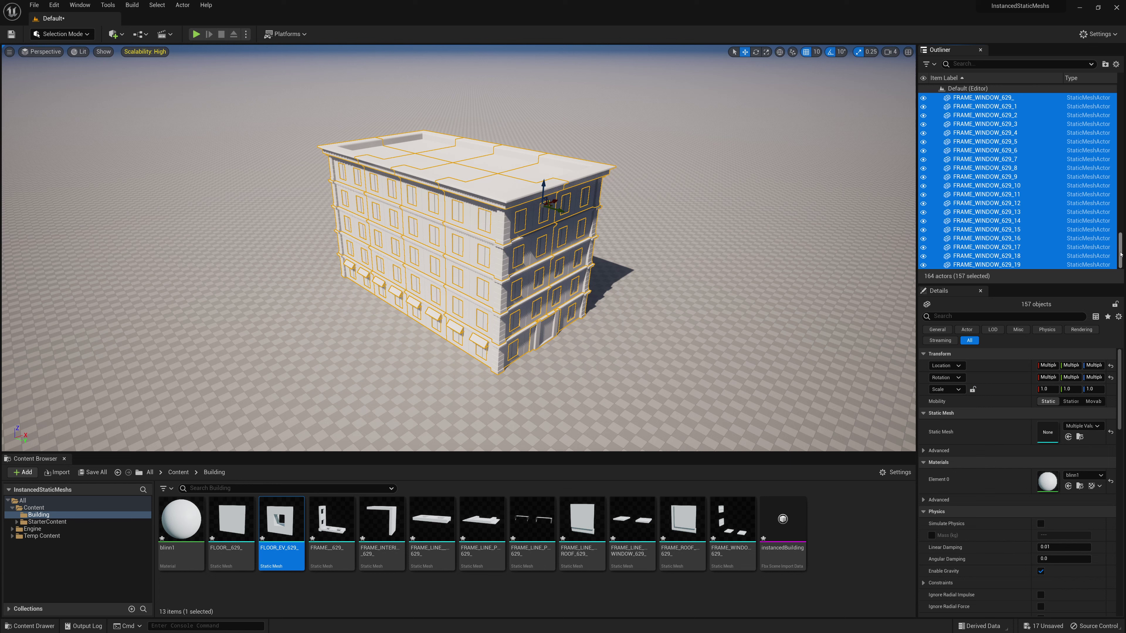
drag(1120, 254, 1119, 208)
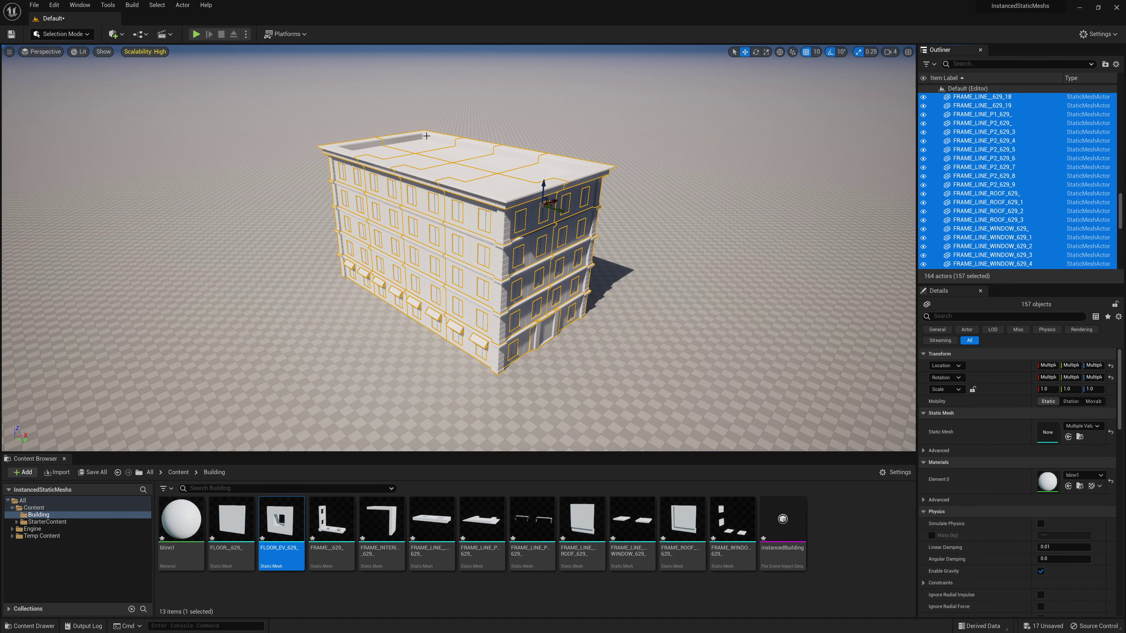
Batch the 157 pieces into one instanced actor, delete the originals, and select Actor29
click(182, 5)
mouse_move(226, 223)
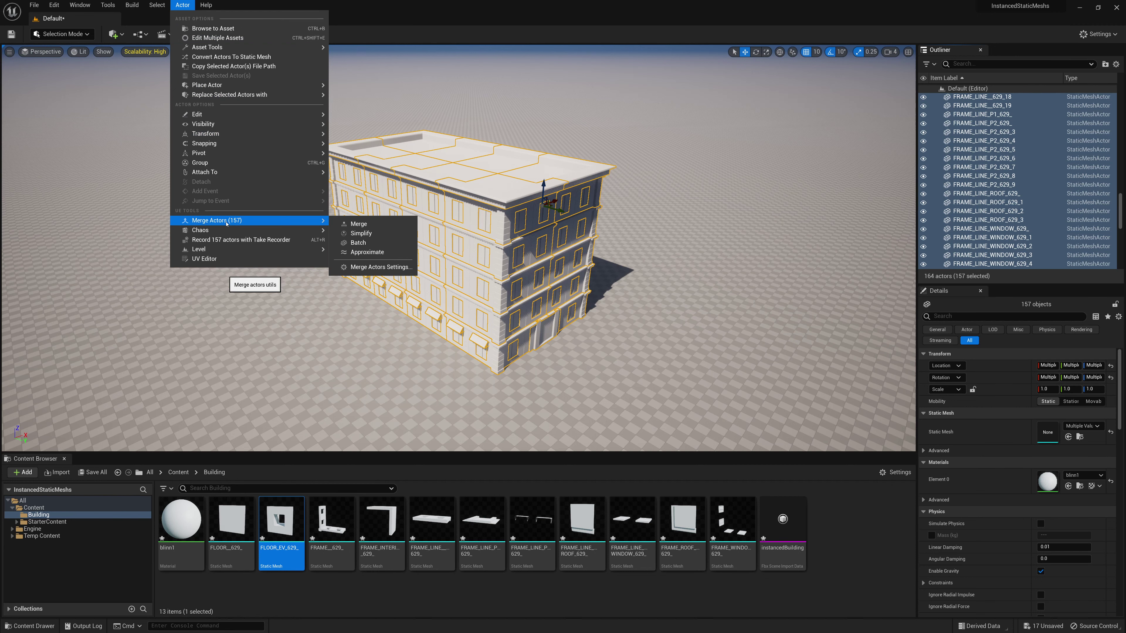
click(359, 243)
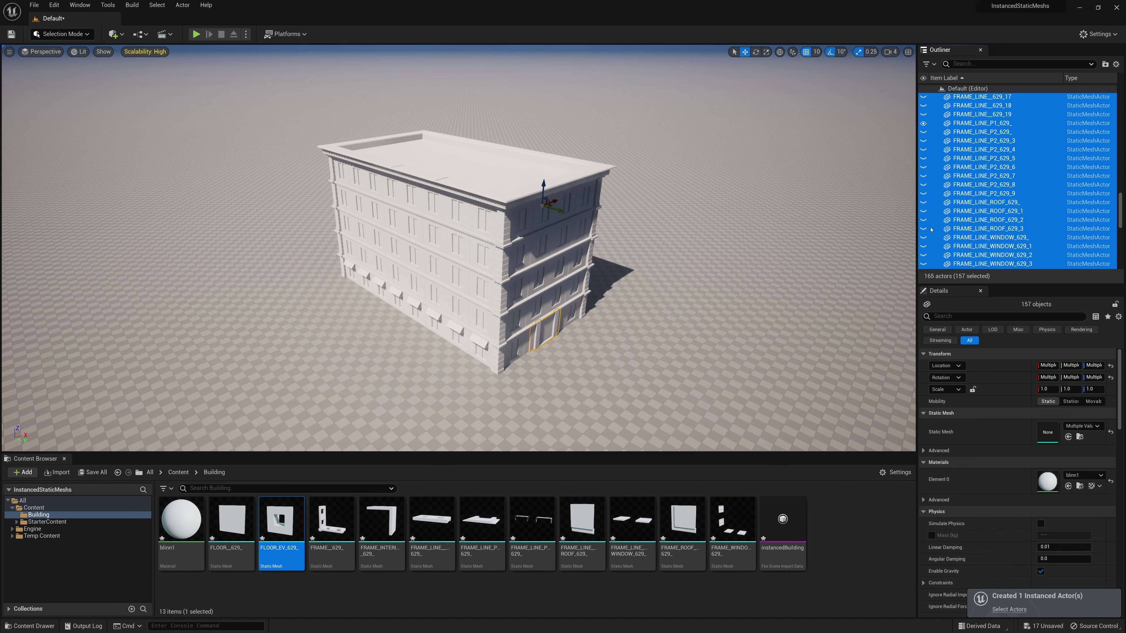
key(Delete)
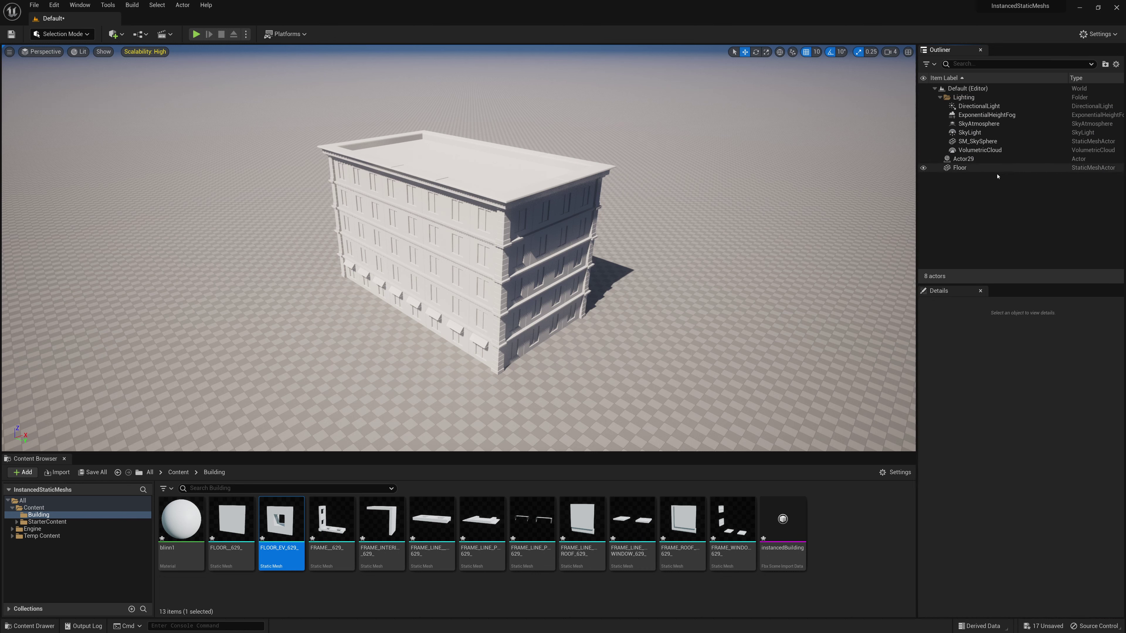
click(460, 258)
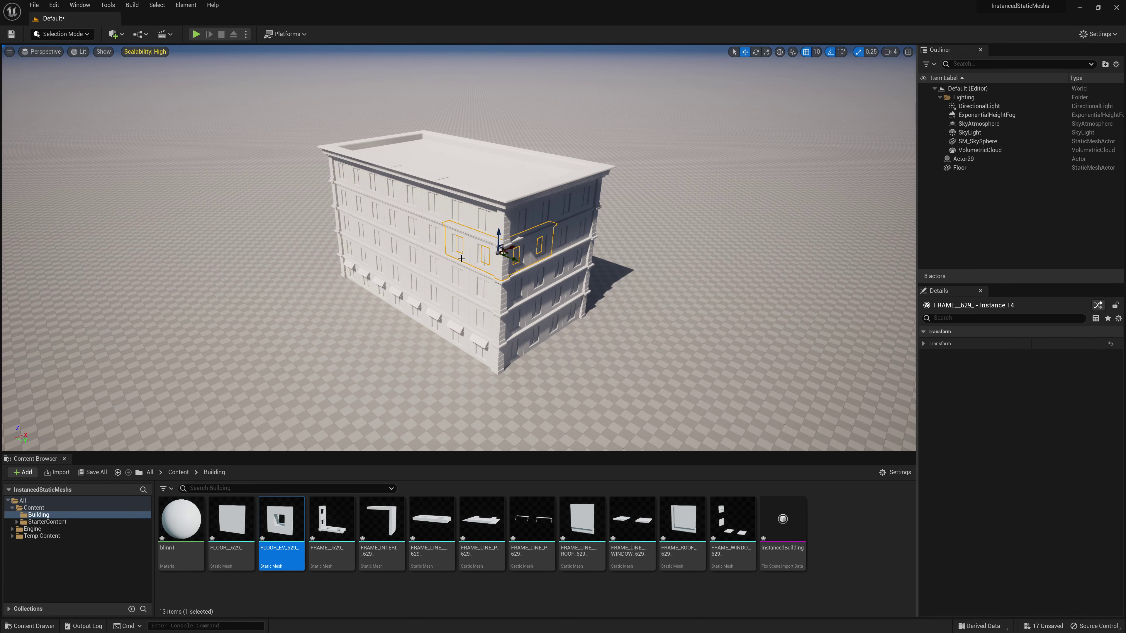
click(968, 161)
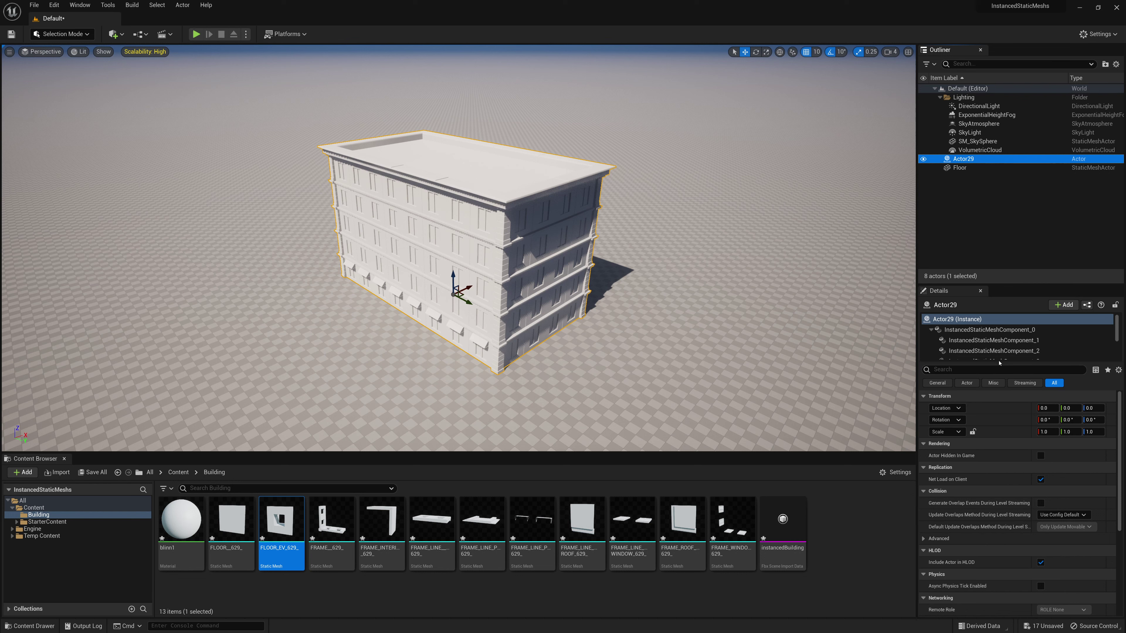
Rename Actor29 to 'Building', correcting the initial 'Buildiong' typo
drag(998, 362, 991, 427)
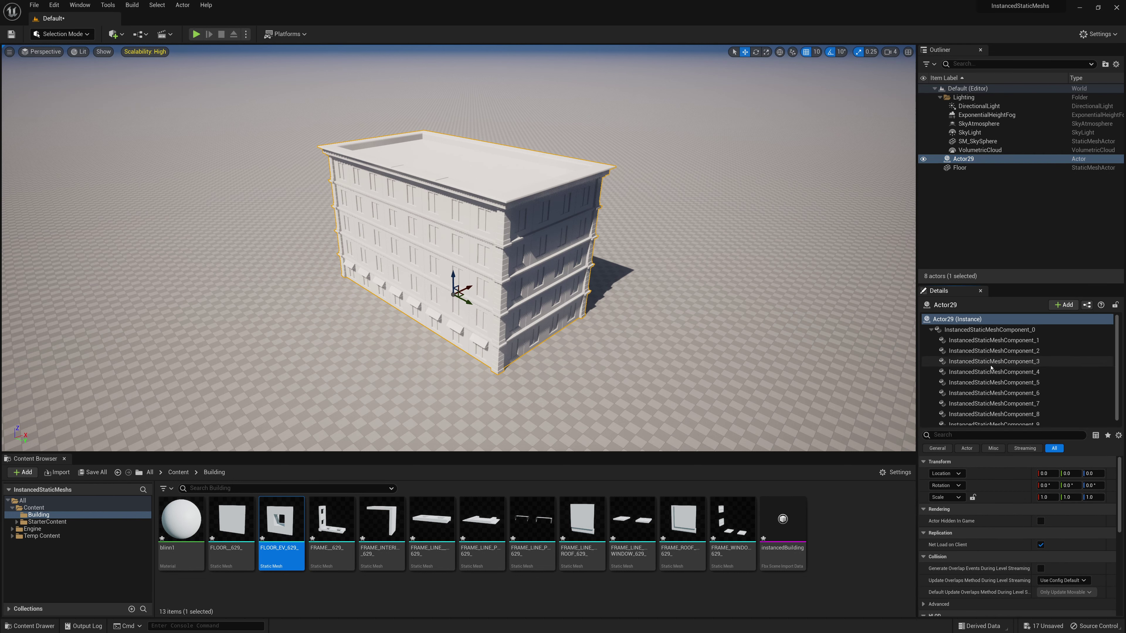
right_click(963, 161)
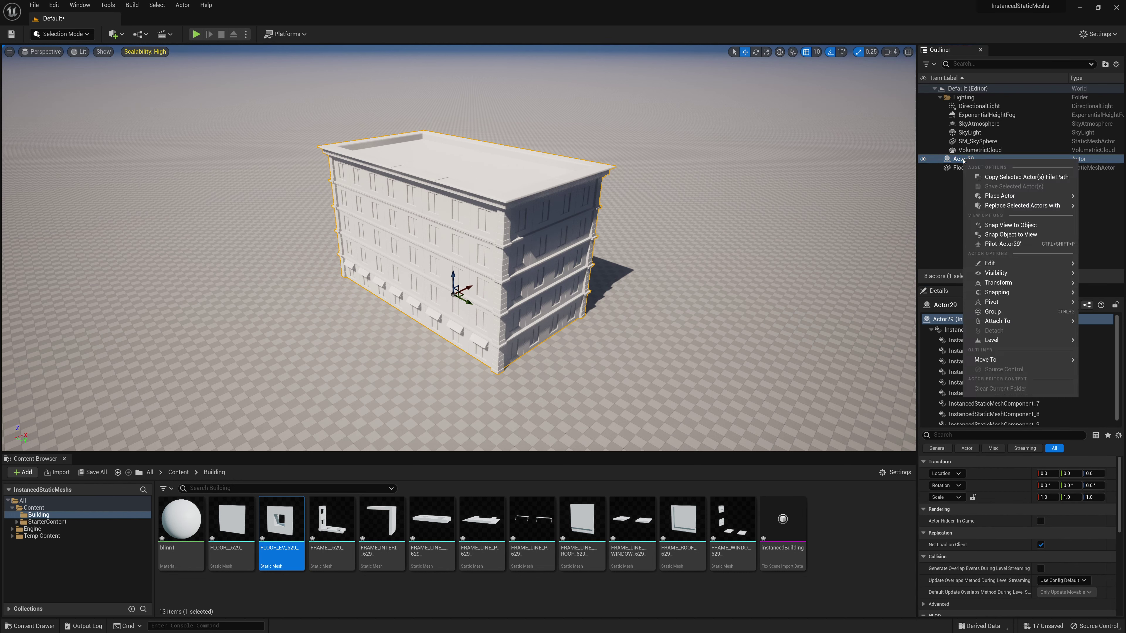
mouse_move(990, 263)
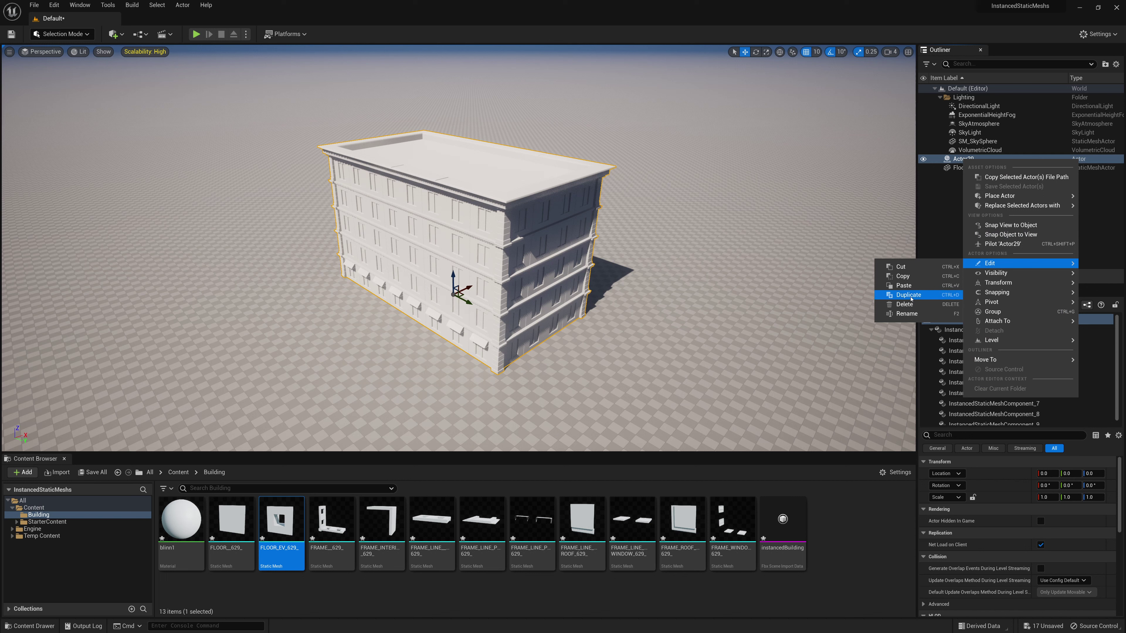
click(906, 314)
text(Buildio)
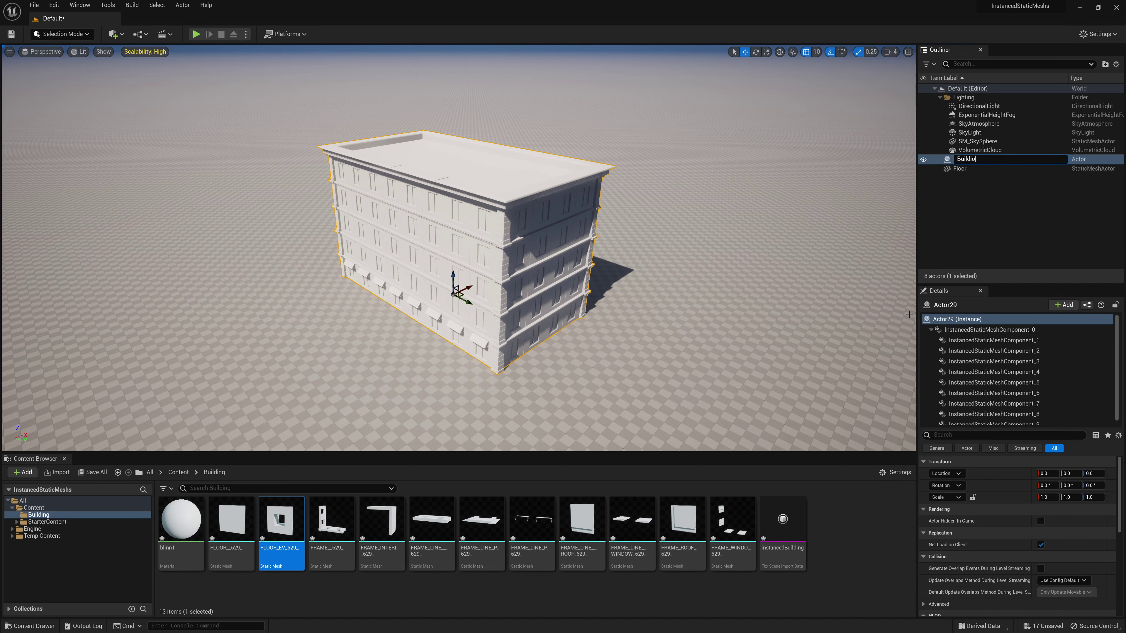
text(ng)
key(Return)
right_click(959, 161)
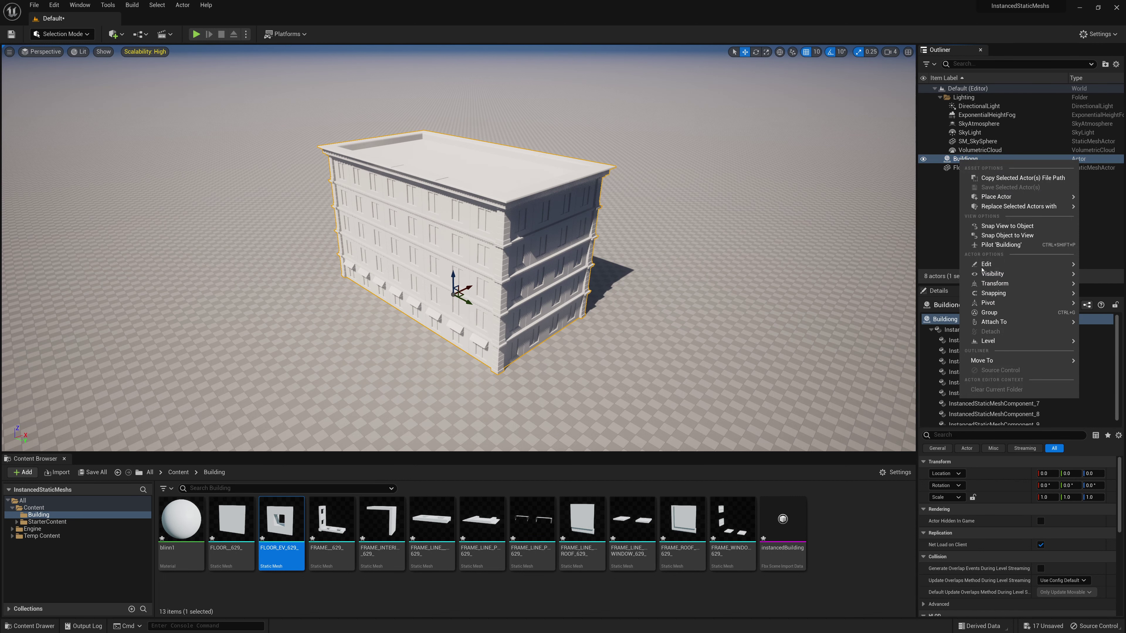
mouse_move(990, 263)
click(896, 314)
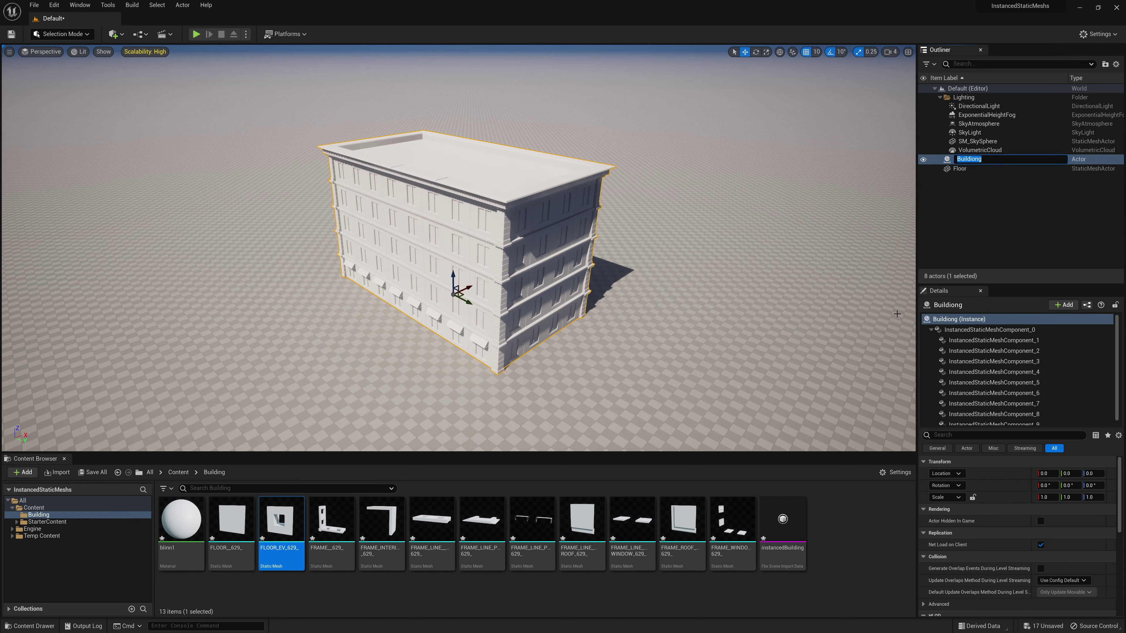
key(BackSpace)
key(Return)
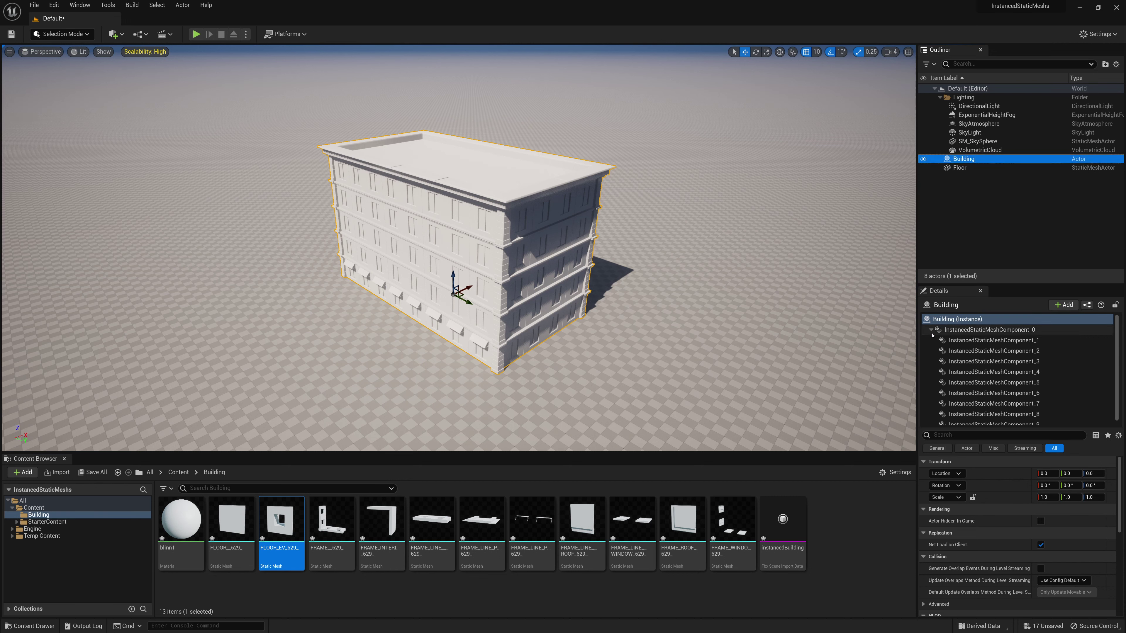
click(983, 425)
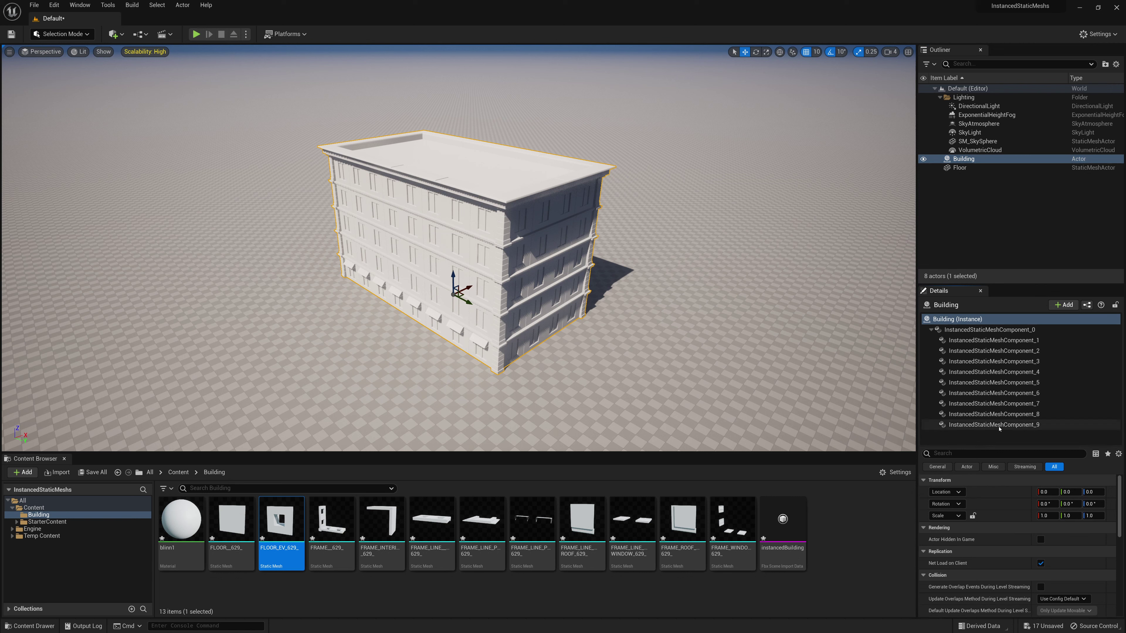
click(1001, 414)
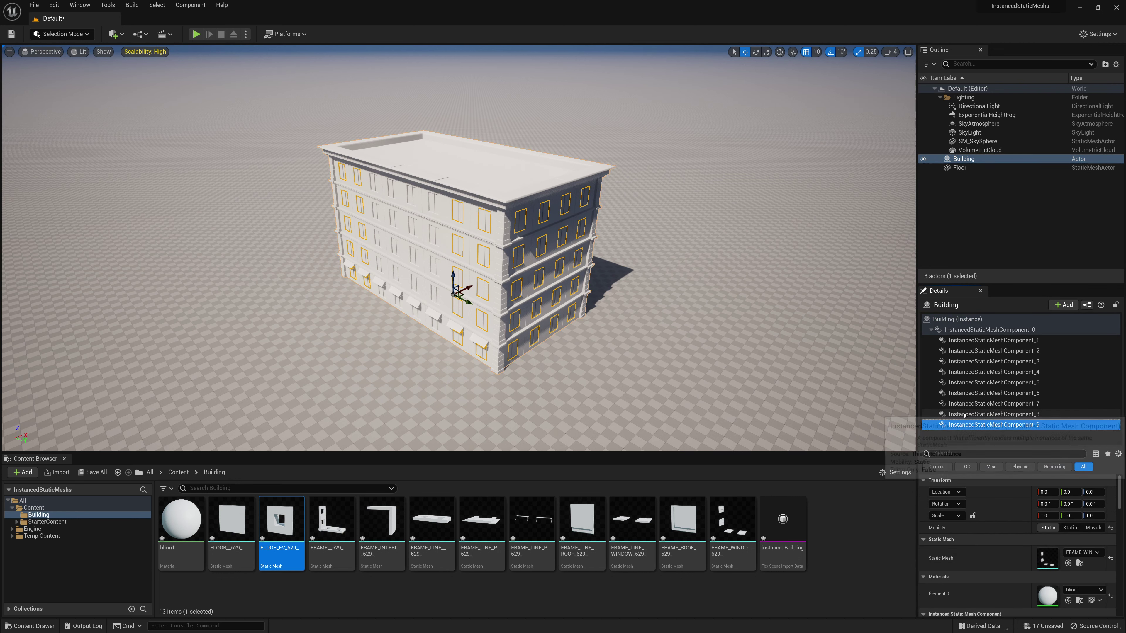
click(993, 414)
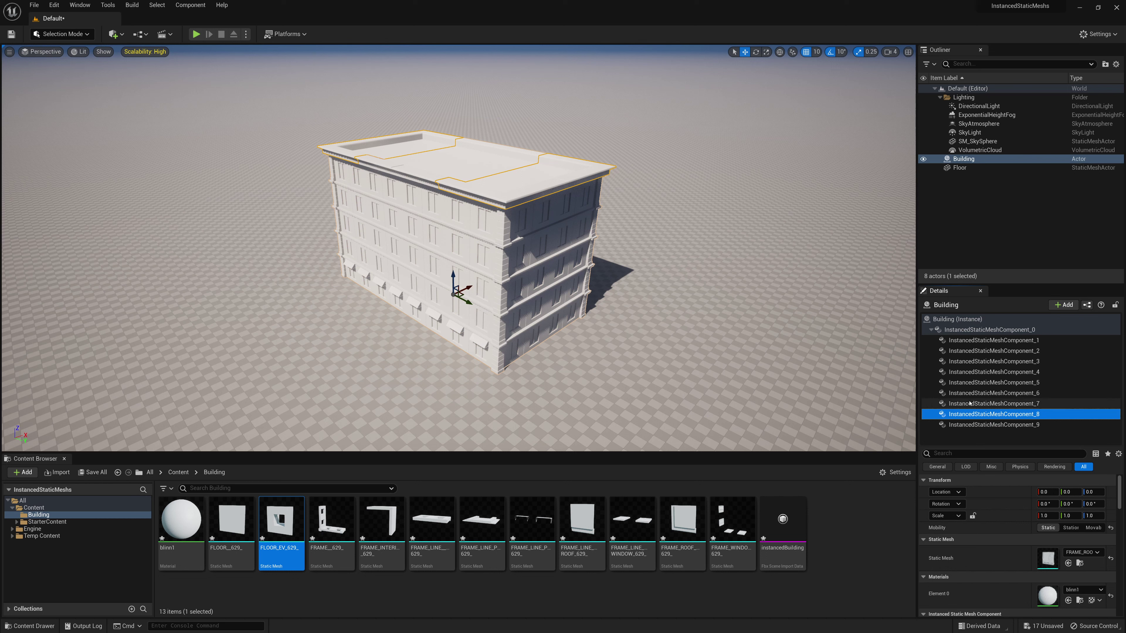
click(973, 403)
click(973, 398)
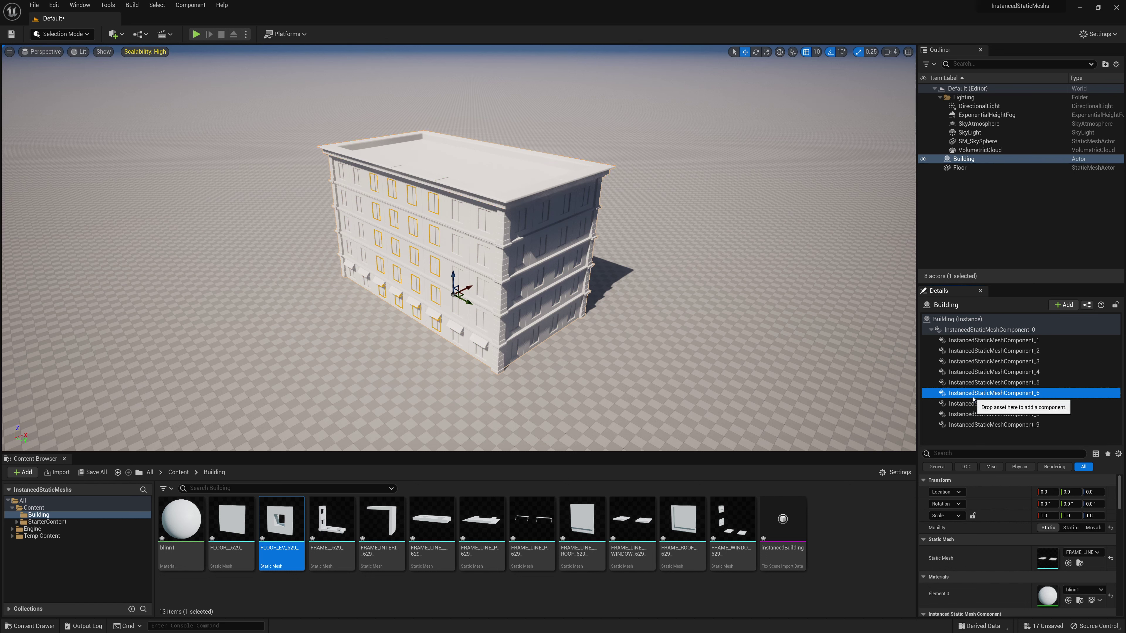
click(976, 384)
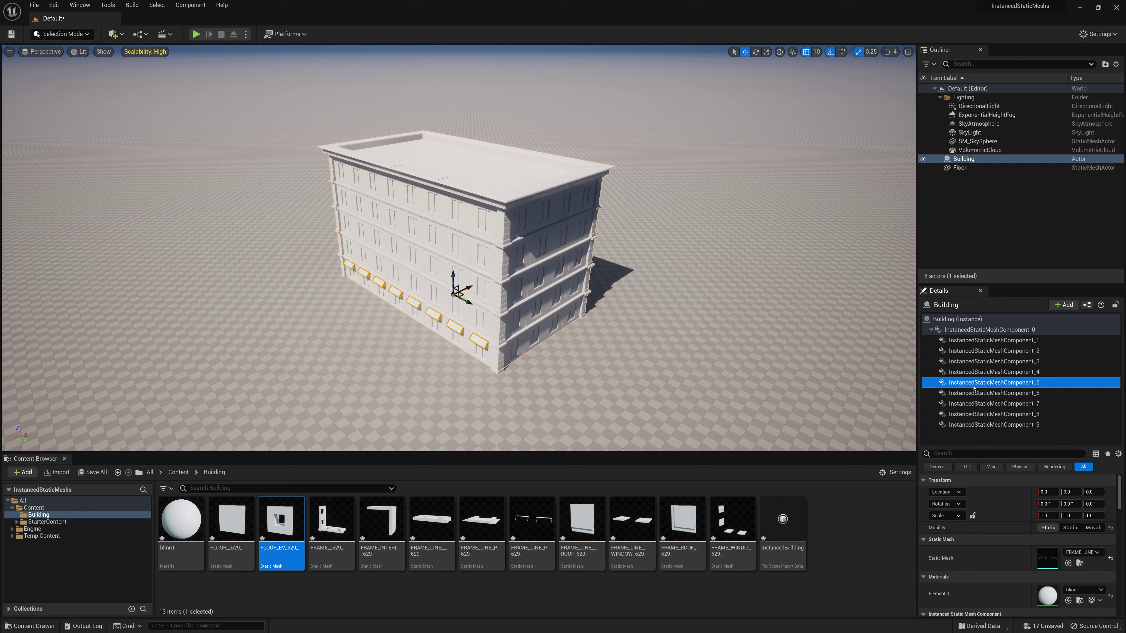
drag(978, 446, 978, 389)
scroll(975, 510, down, 10)
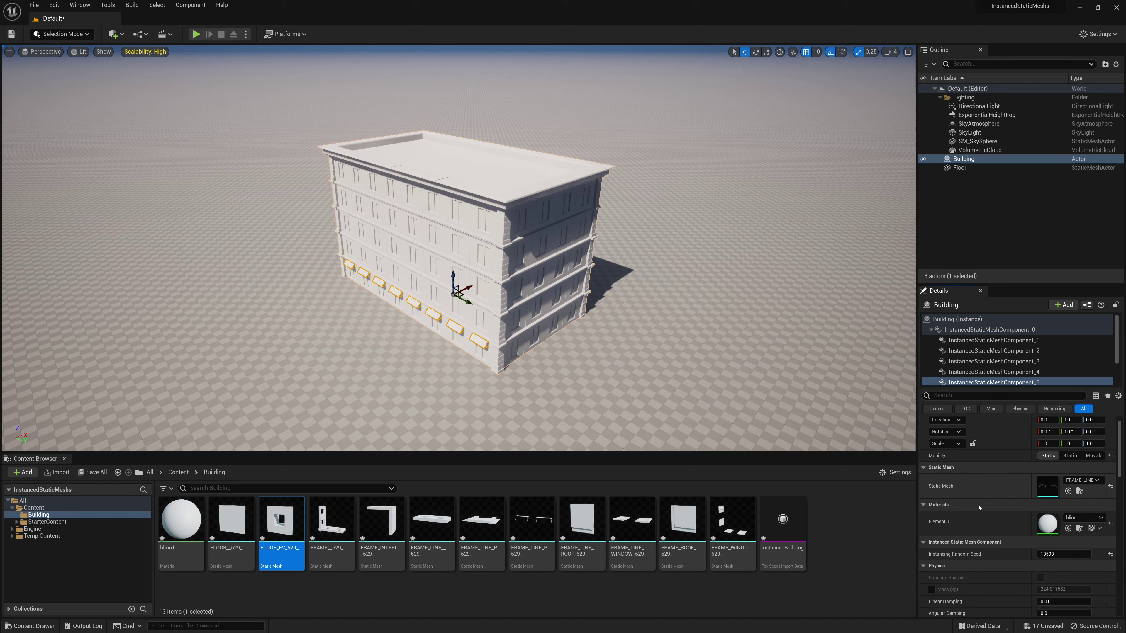
scroll(973, 510, down, 4)
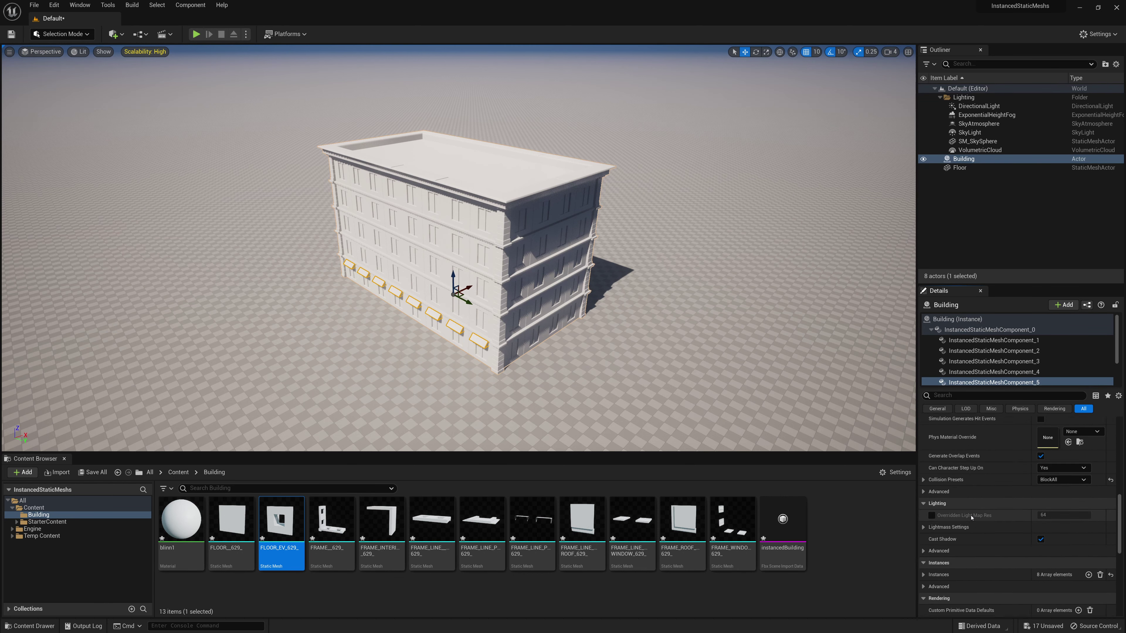
scroll(962, 546, down, 3)
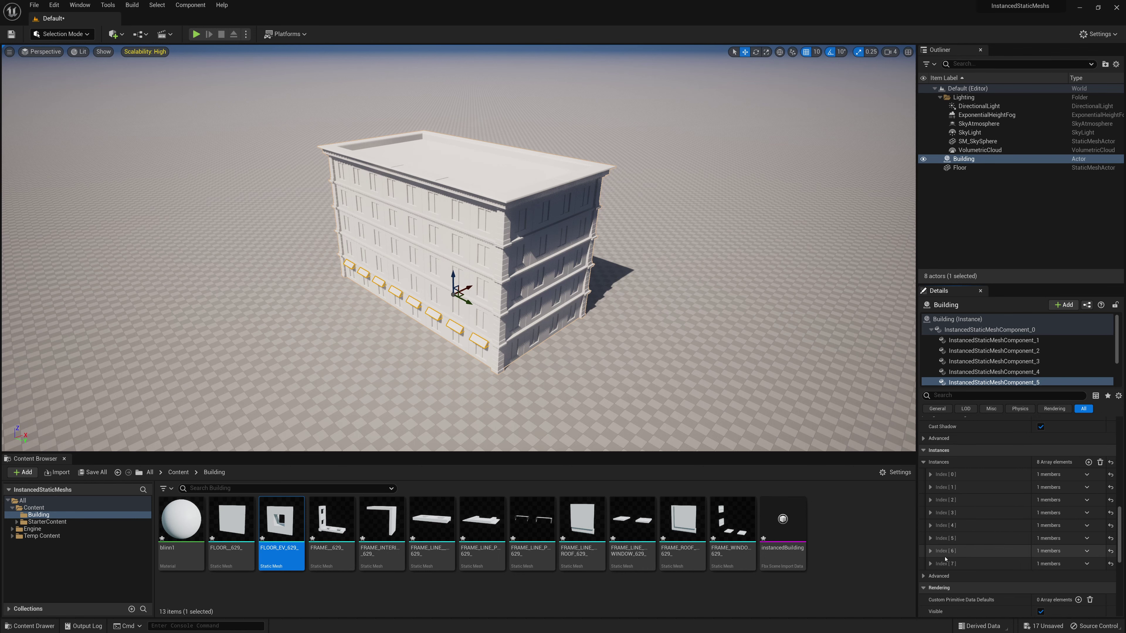
click(930, 538)
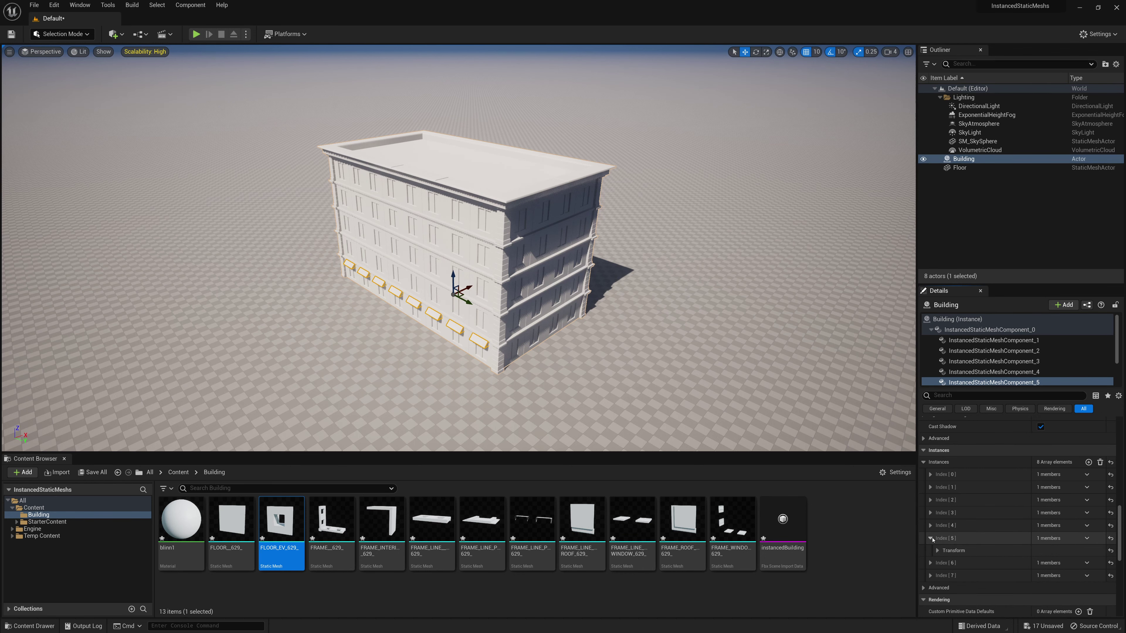
click(930, 537)
right_drag(532, 266, 470, 253)
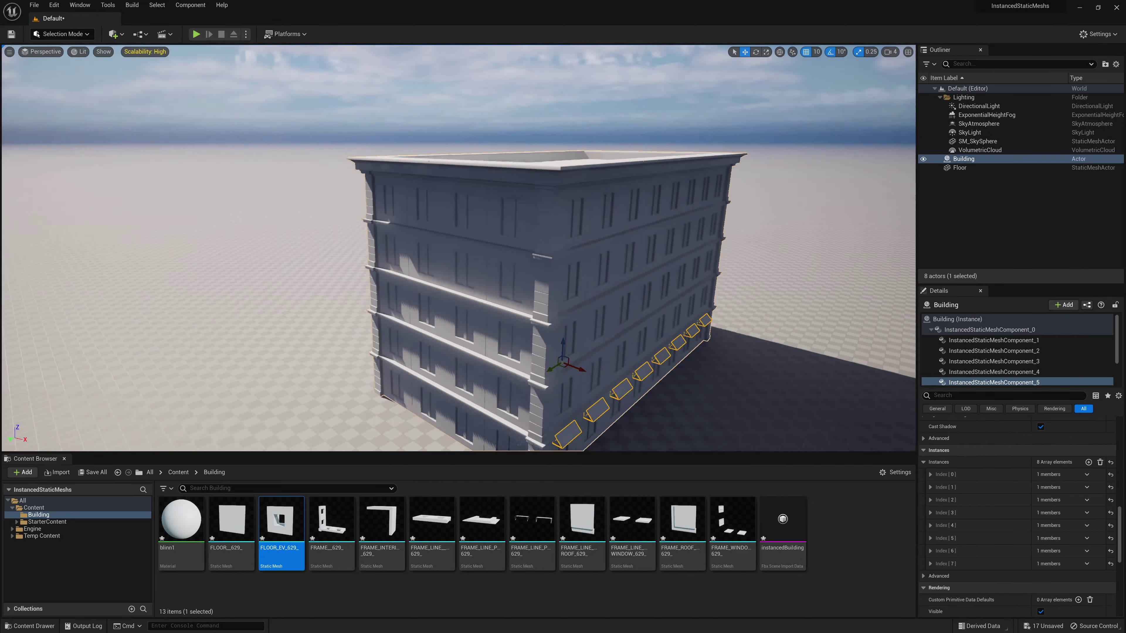
key(f)
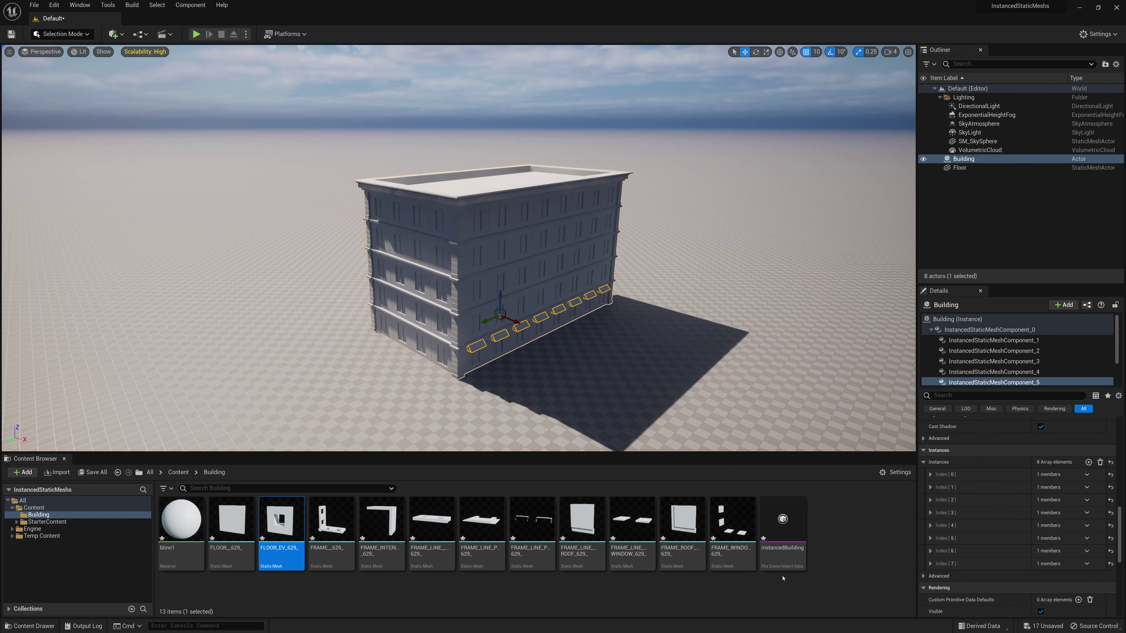
Convert the Building actor into Building_Blueprint as a New Subclass with Actor parent
click(930, 329)
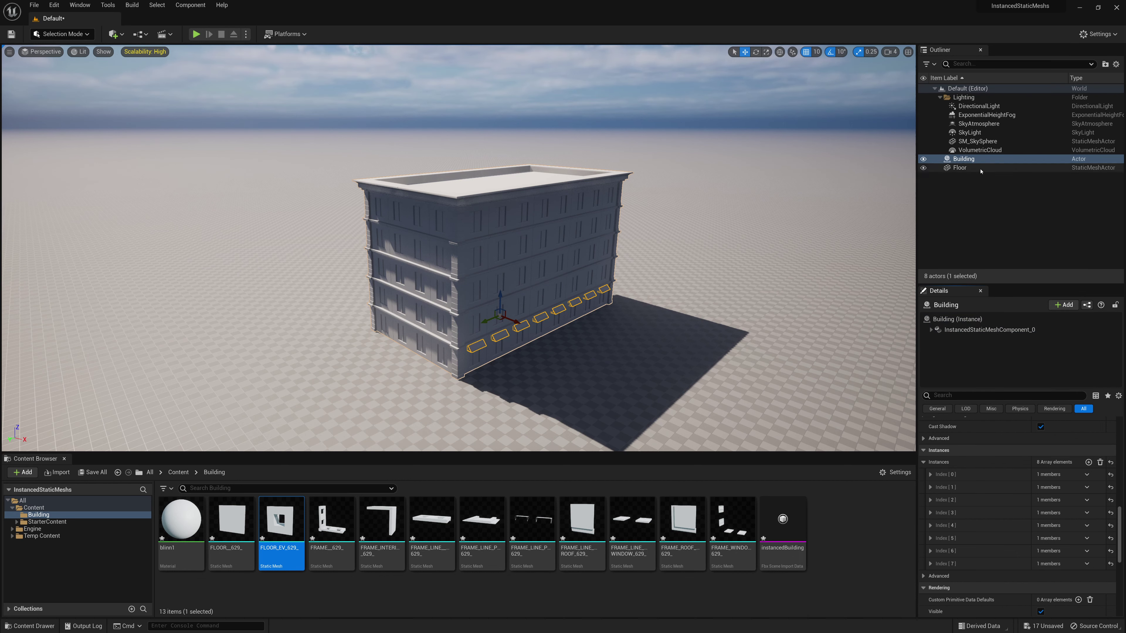
click(973, 160)
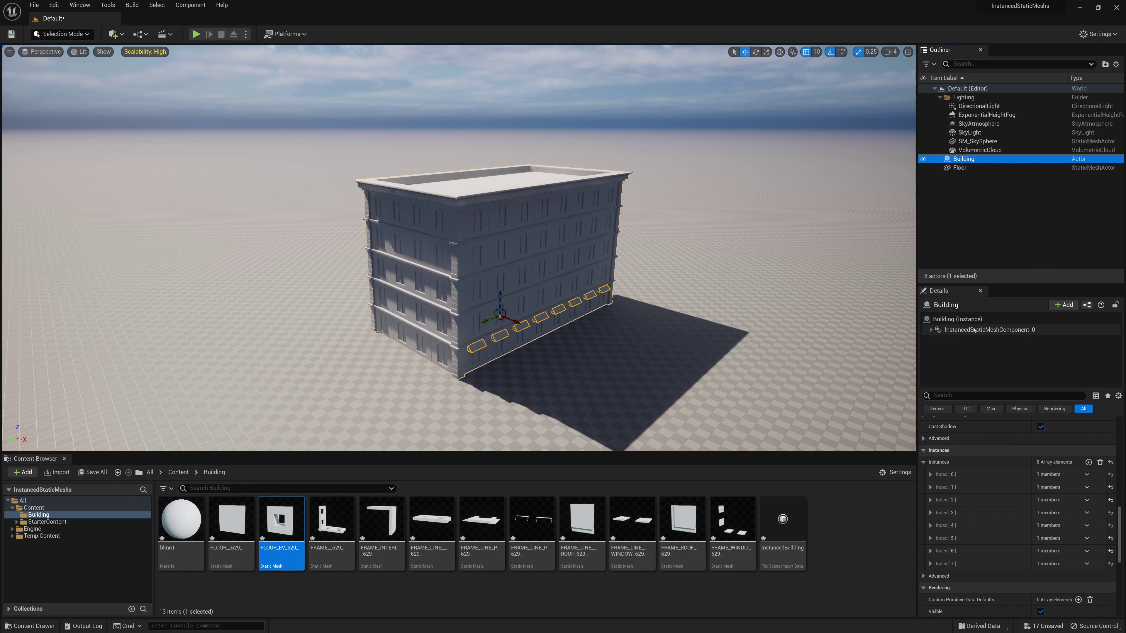
click(931, 330)
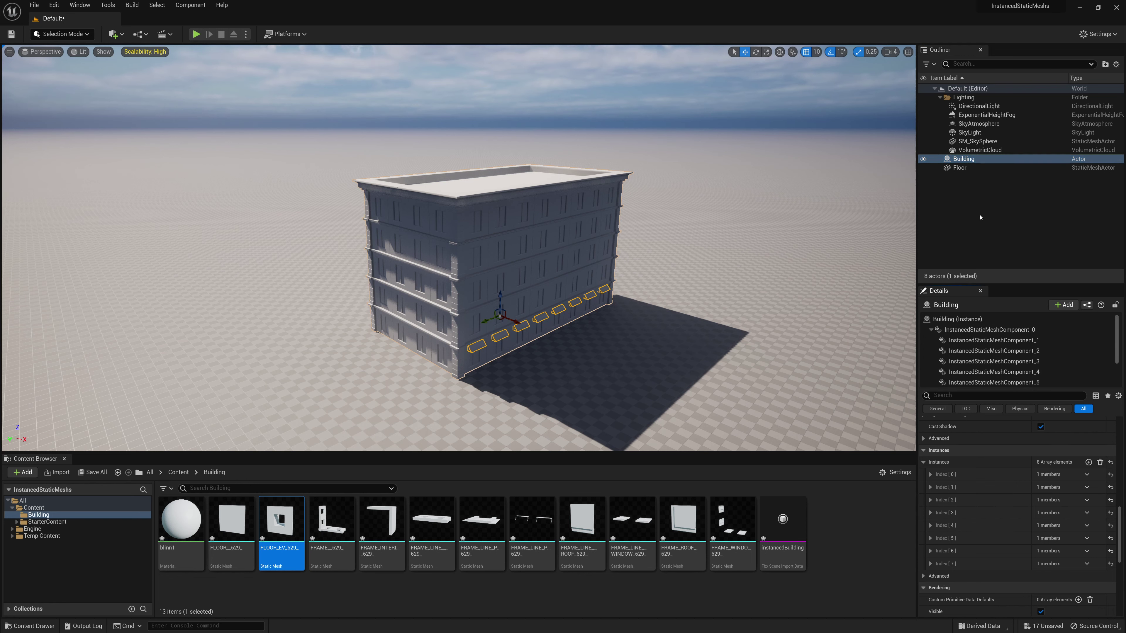
click(974, 160)
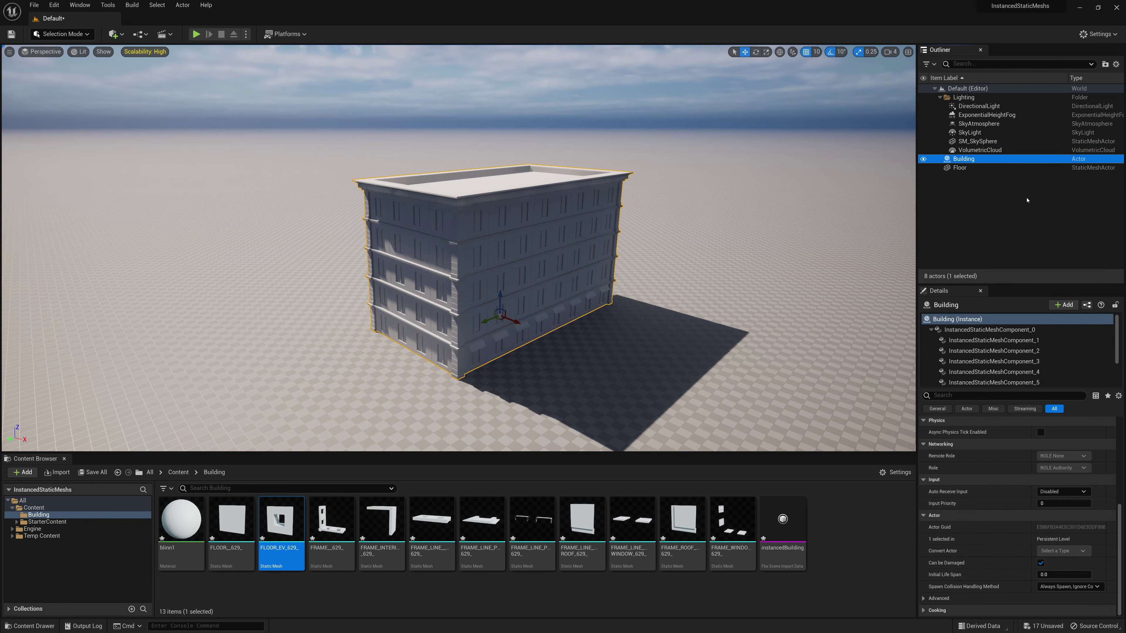
click(1086, 307)
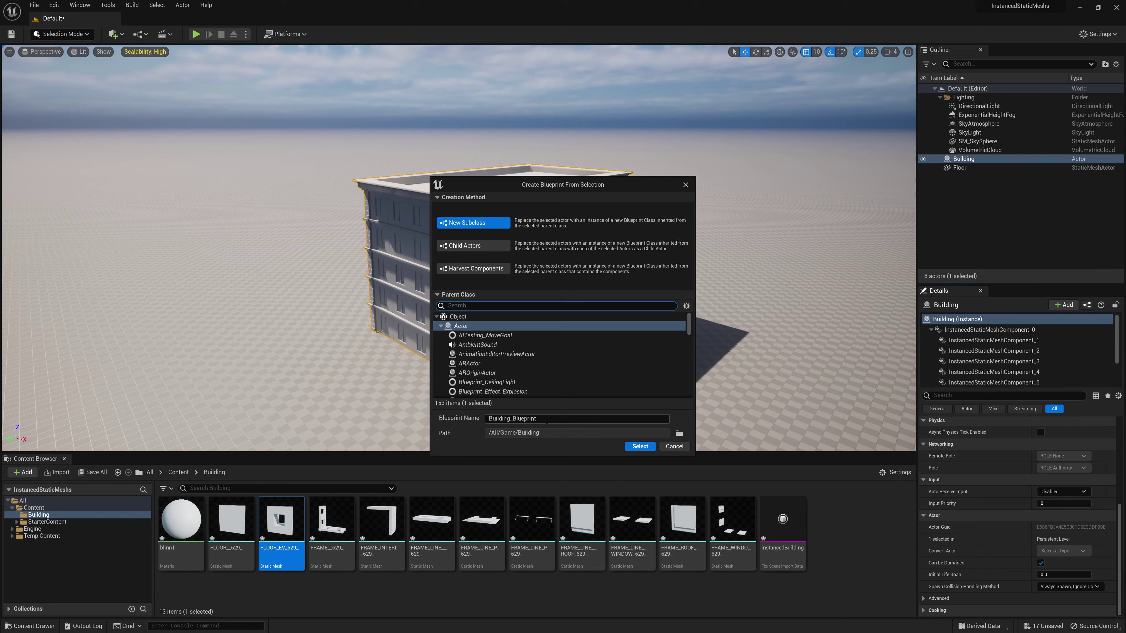
click(639, 446)
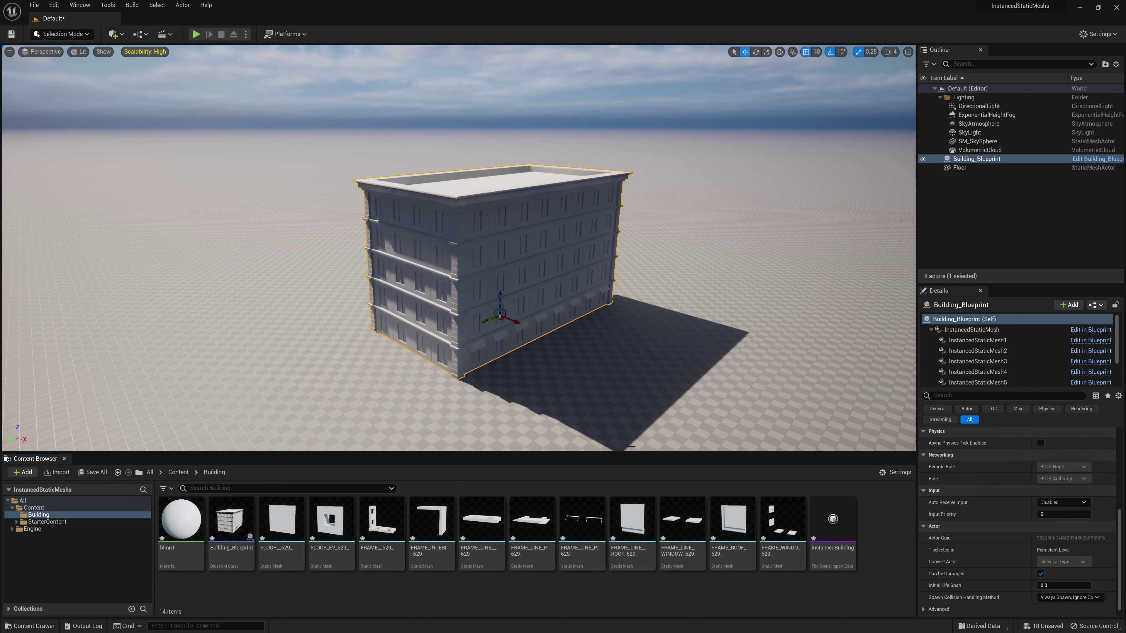
Delete the original Building_Blueprint actor and place three Building_Blueprint copies side by side
click(230, 521)
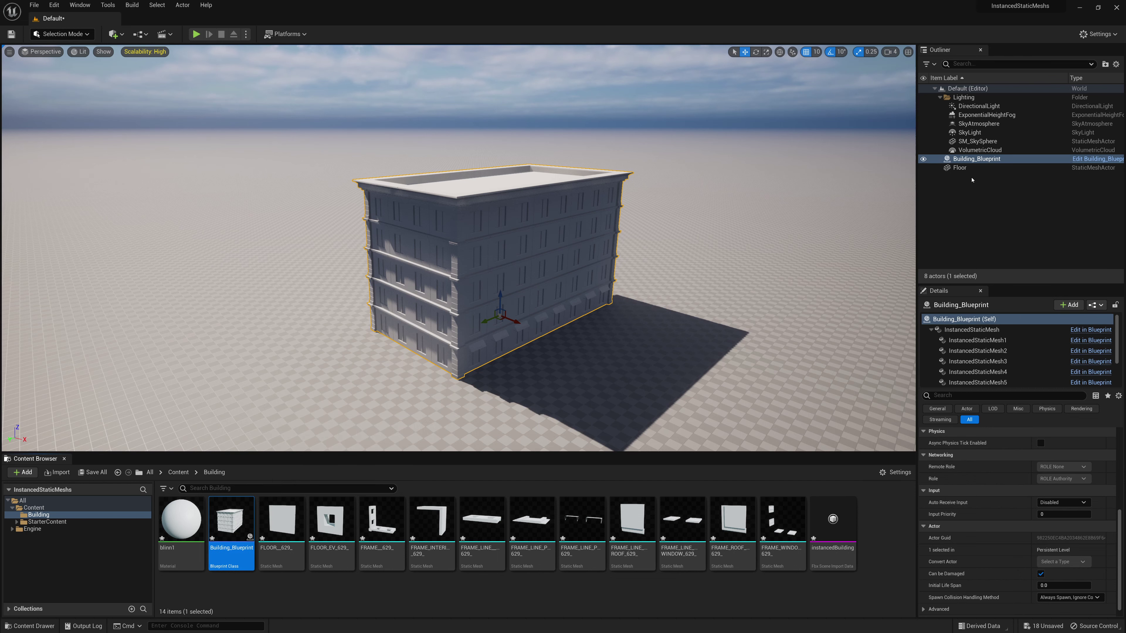
click(970, 161)
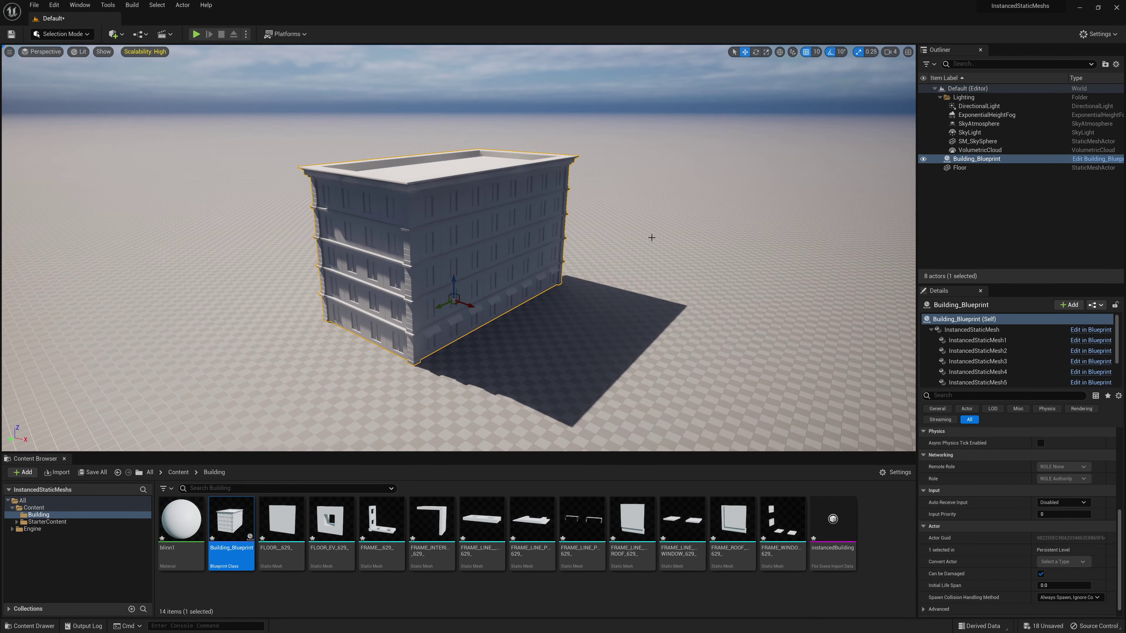
key(Delete)
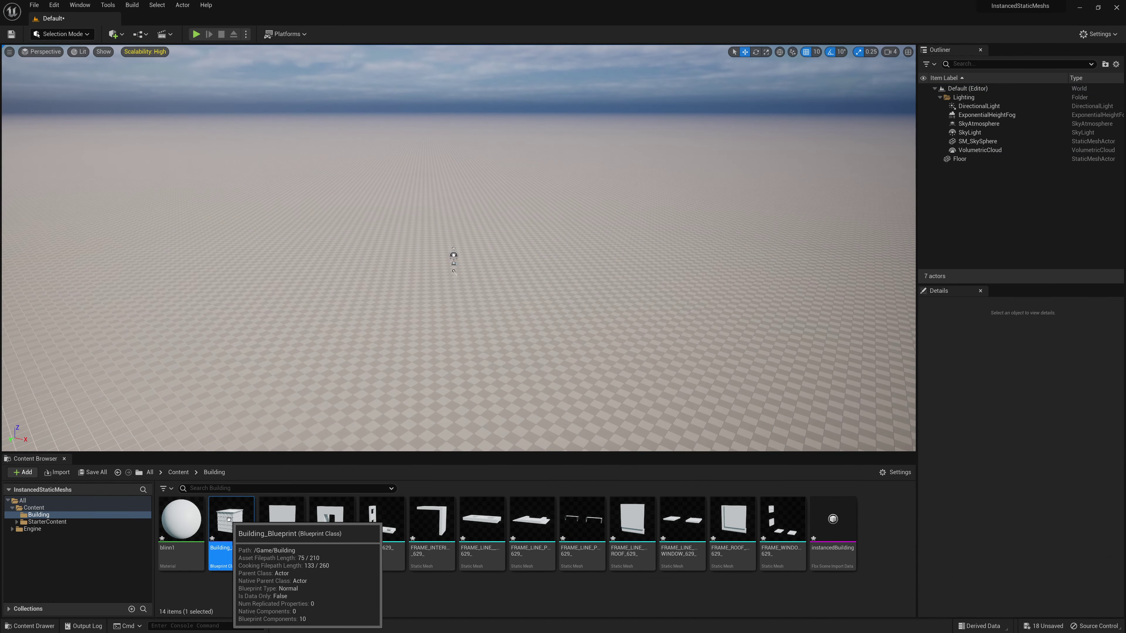
drag(231, 512, 377, 253)
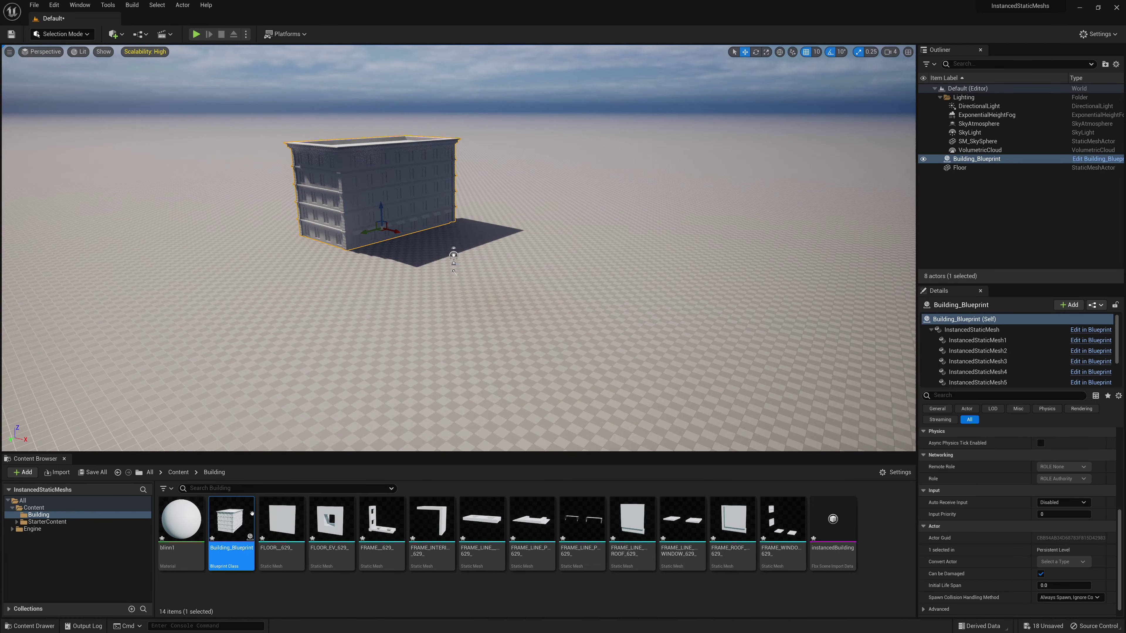
drag(465, 249, 465, 249)
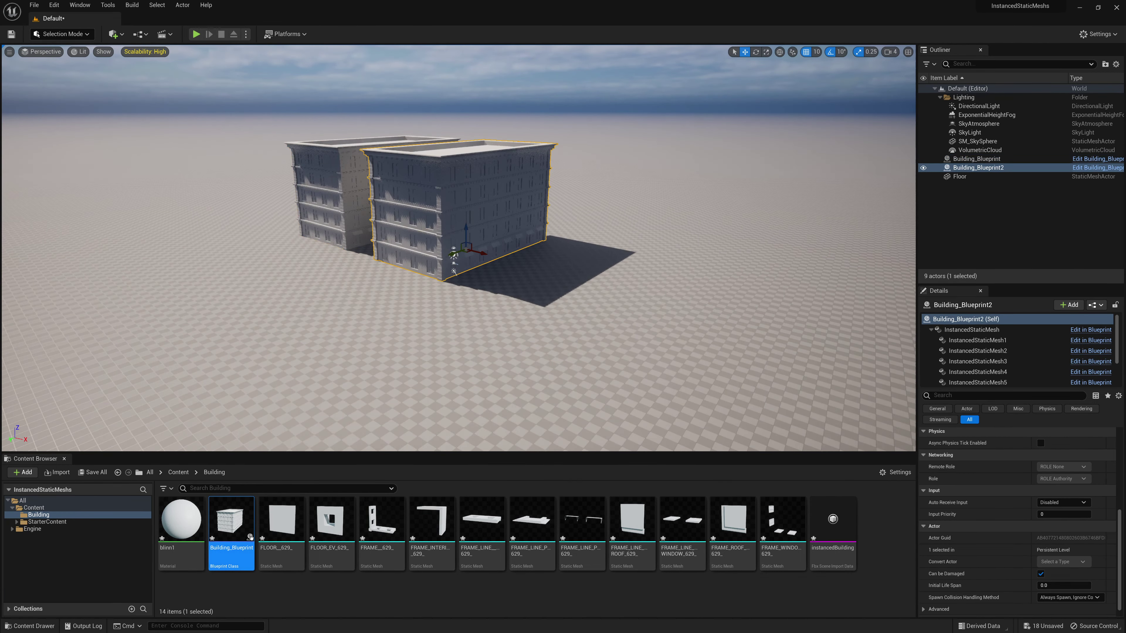
drag(231, 518, 588, 281)
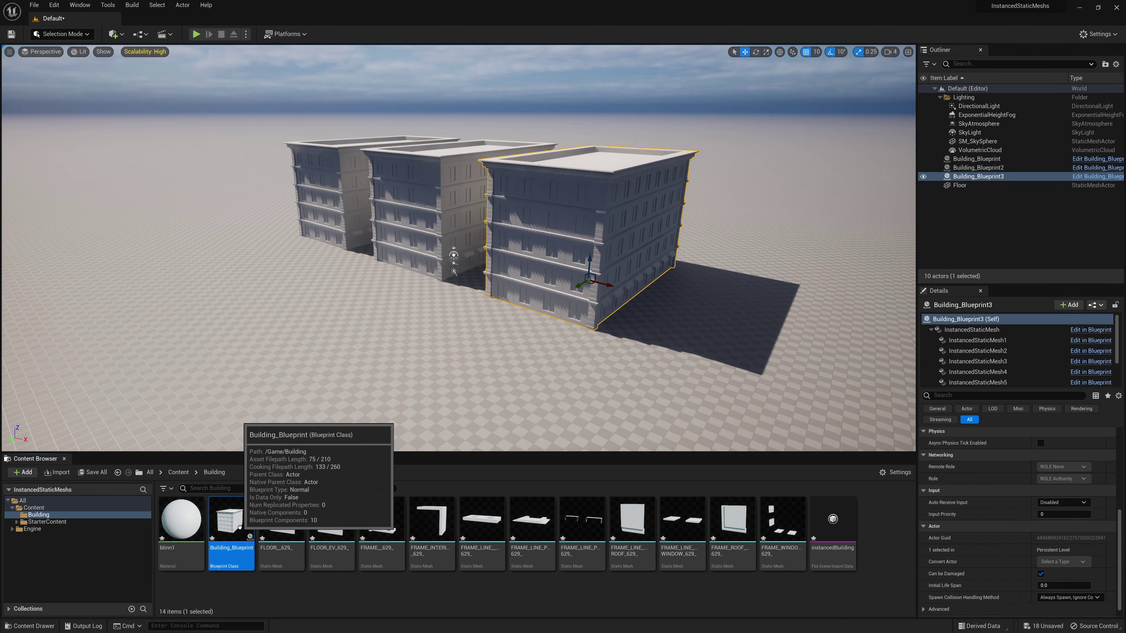
Open Building_Blueprint, inspect InstancedStaticMesh2's 20 Instances, then compile and save it
double_click(231, 520)
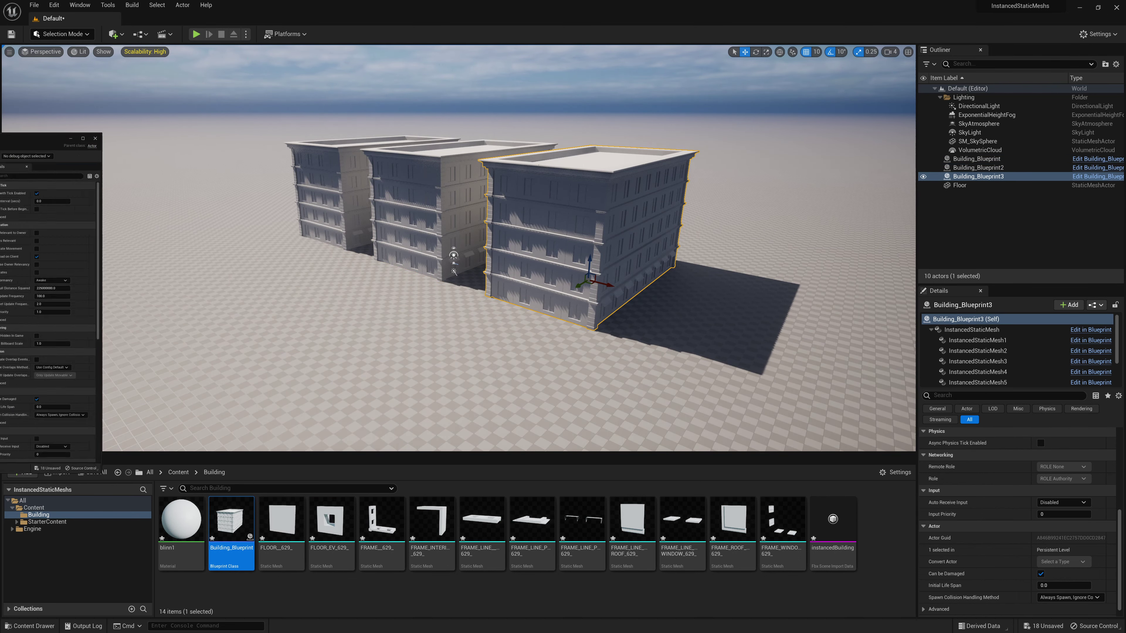
scroll(452, 245, down, 8)
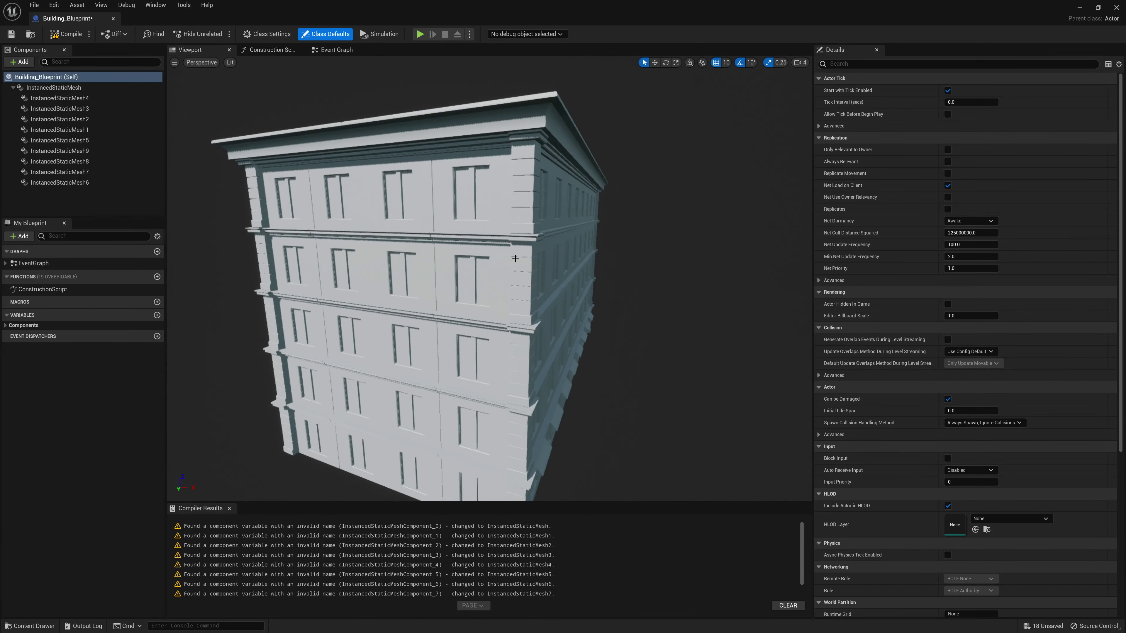
alt+drag(452, 245, 607, 241)
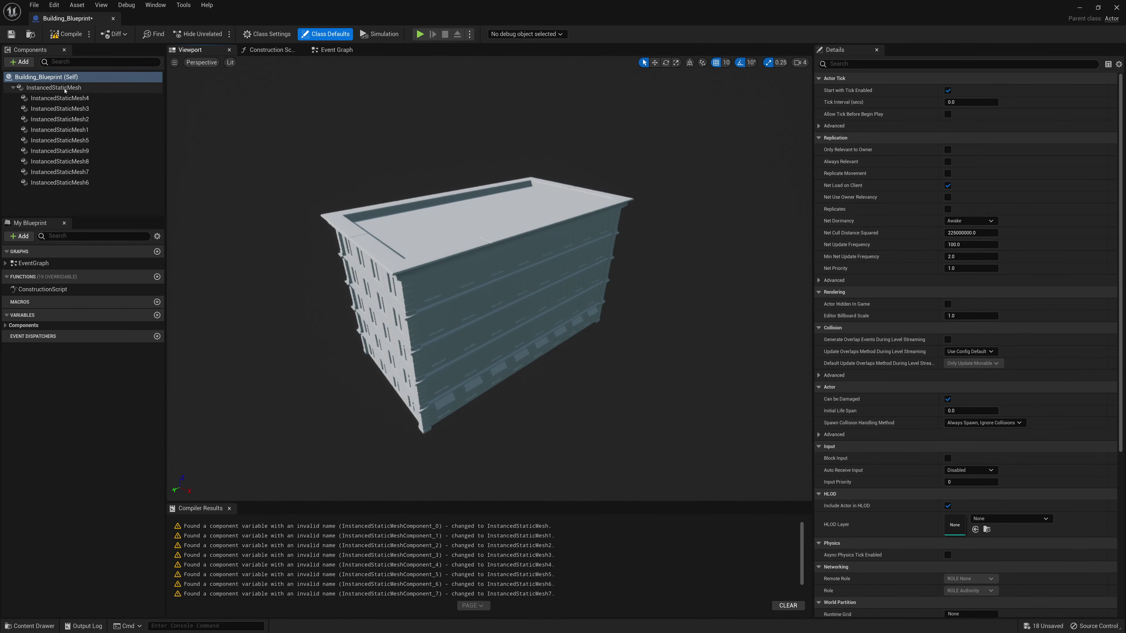
click(85, 118)
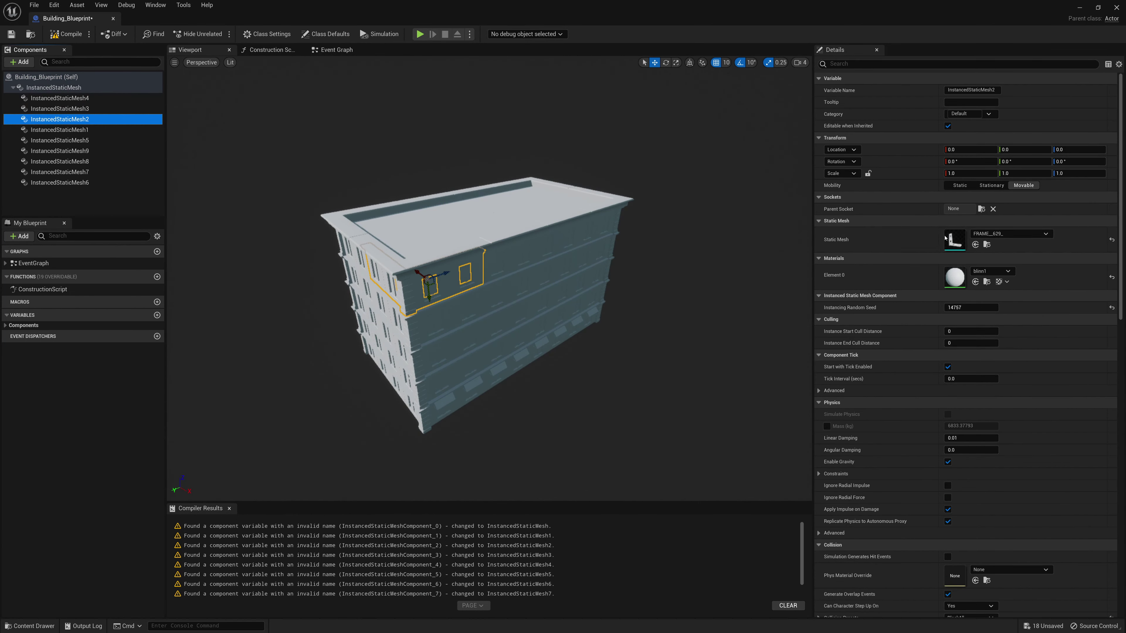
scroll(829, 323, down, 10)
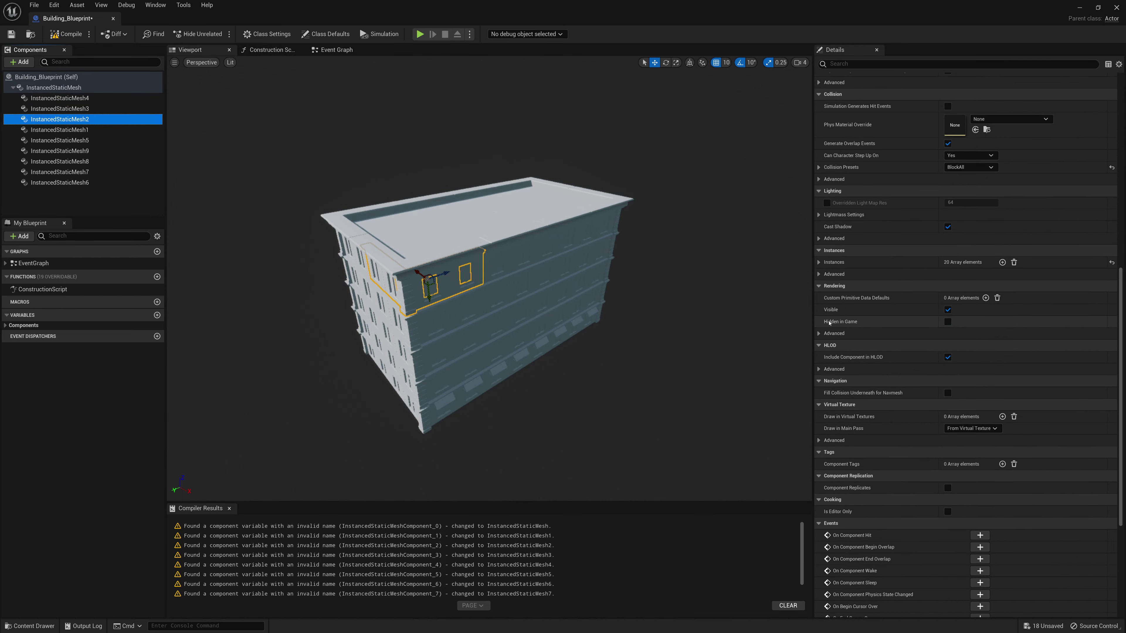
click(818, 262)
scroll(820, 267, down, 1)
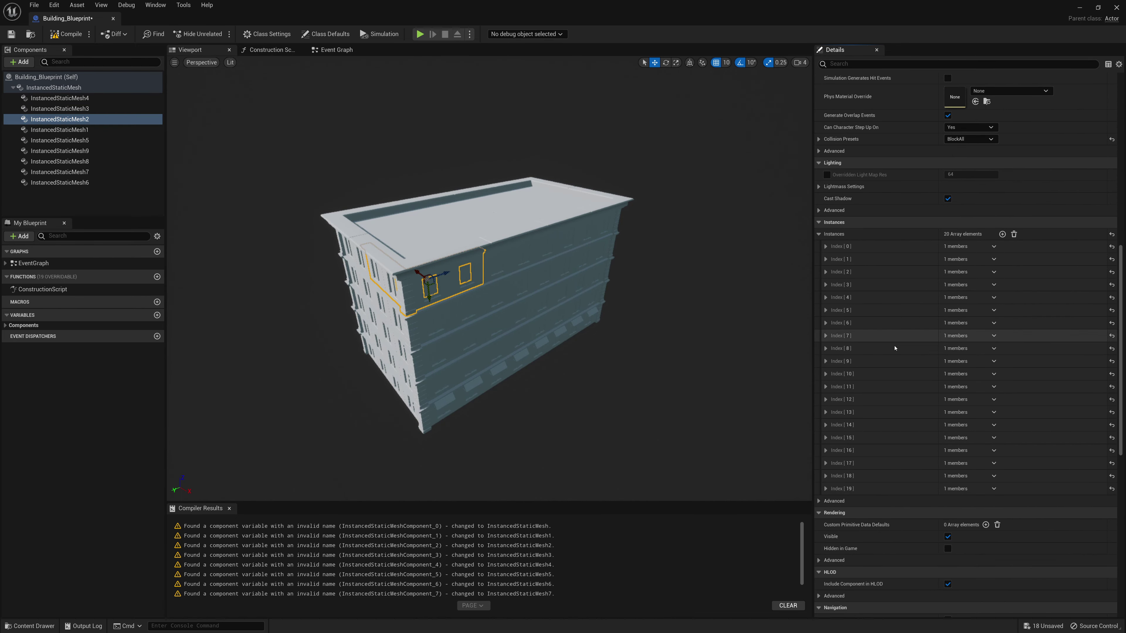
mouse_move(487, 310)
mouse_down()
mouse_move(461, 306)
mouse_move(456, 328)
mouse_move(443, 310)
mouse_move(501, 310)
mouse_up()
click(66, 34)
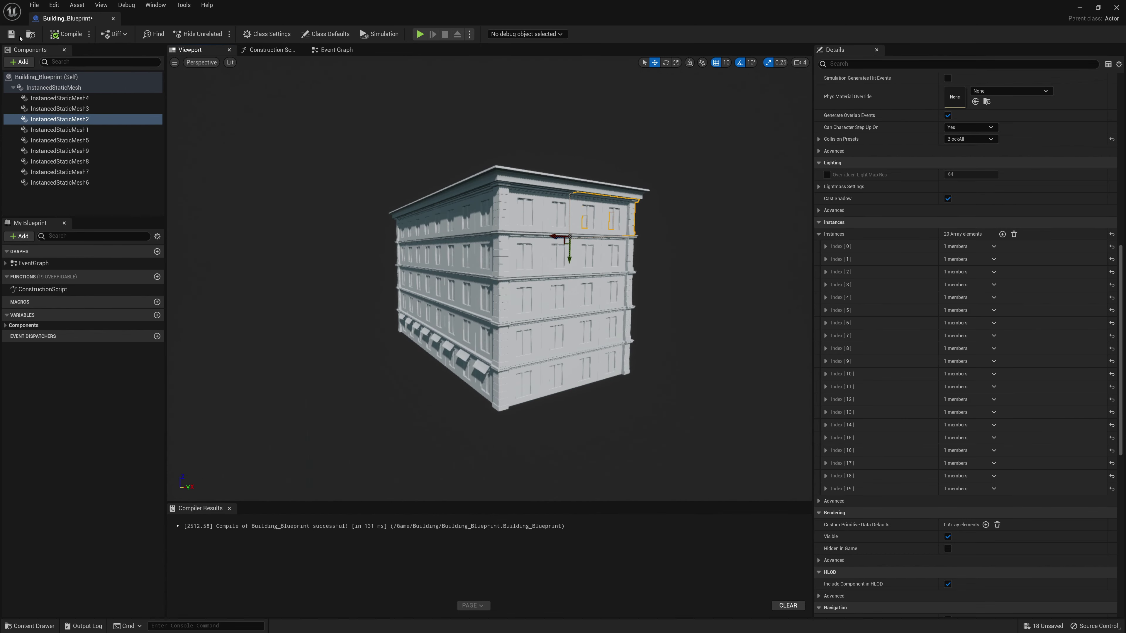
click(11, 33)
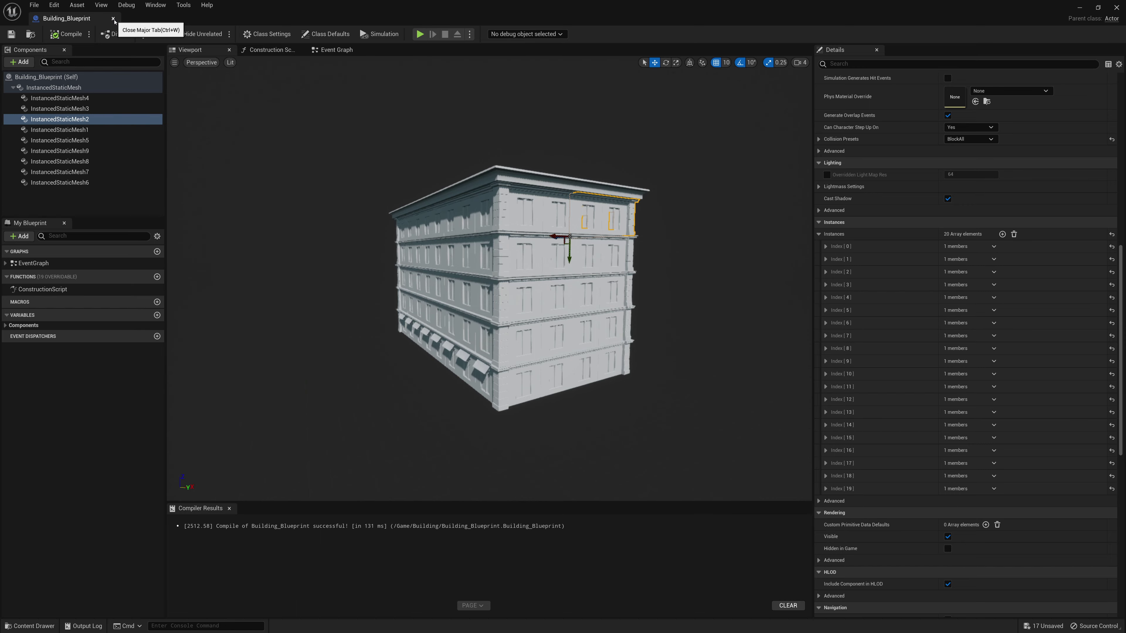
Close the Building_Blueprint editor and fly the view down between the three buildings
click(114, 19)
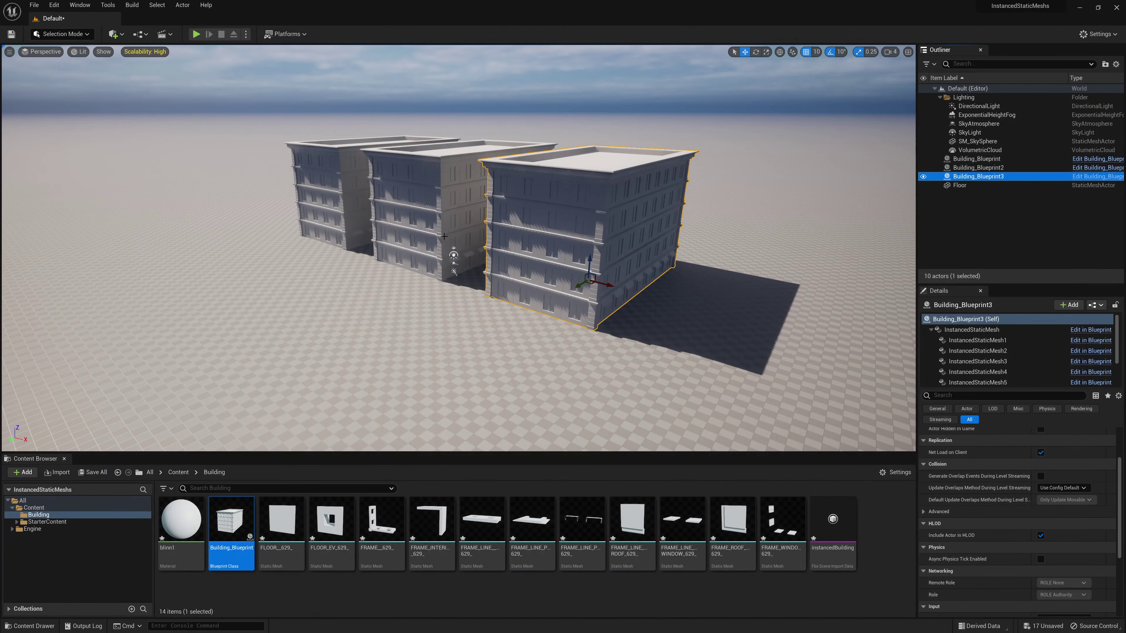
mouse_move(444, 237)
right_down()
mouse_move(425, 237)
mouse_move(439, 239)
right_up()
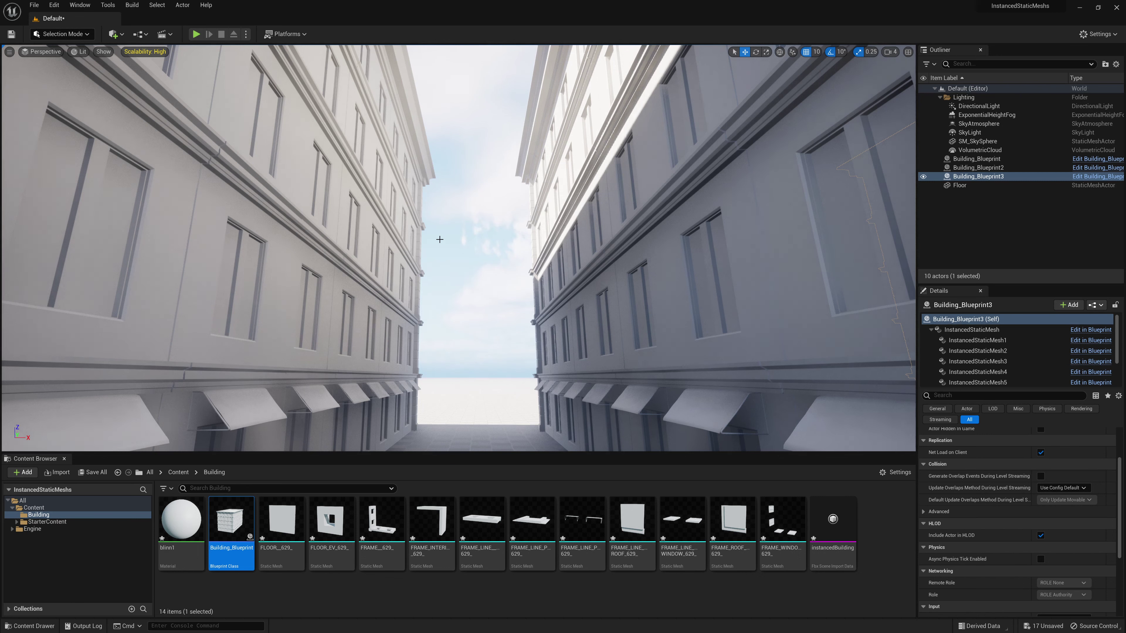